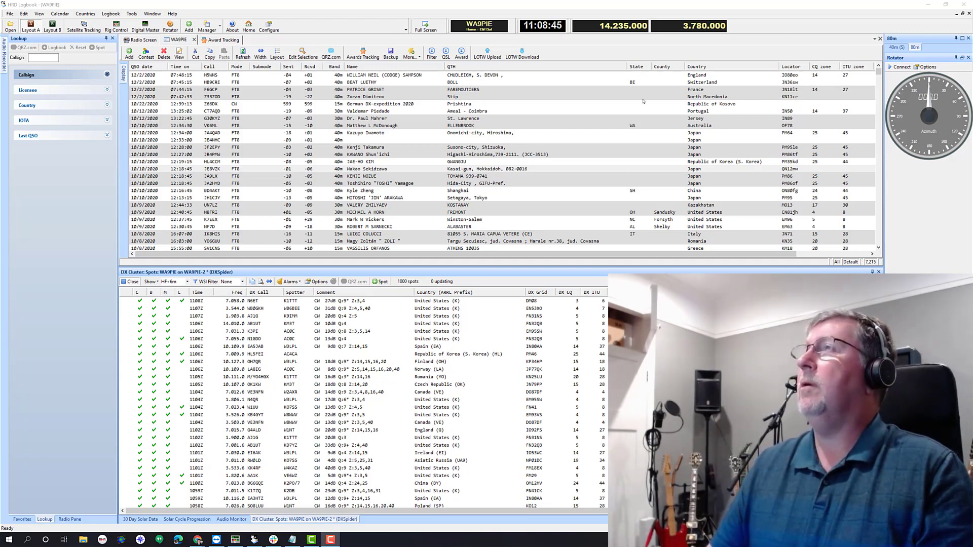
Review the State, County and LOTW sent fields in the logbook's layout settings and close them without changing the layout
click(279, 56)
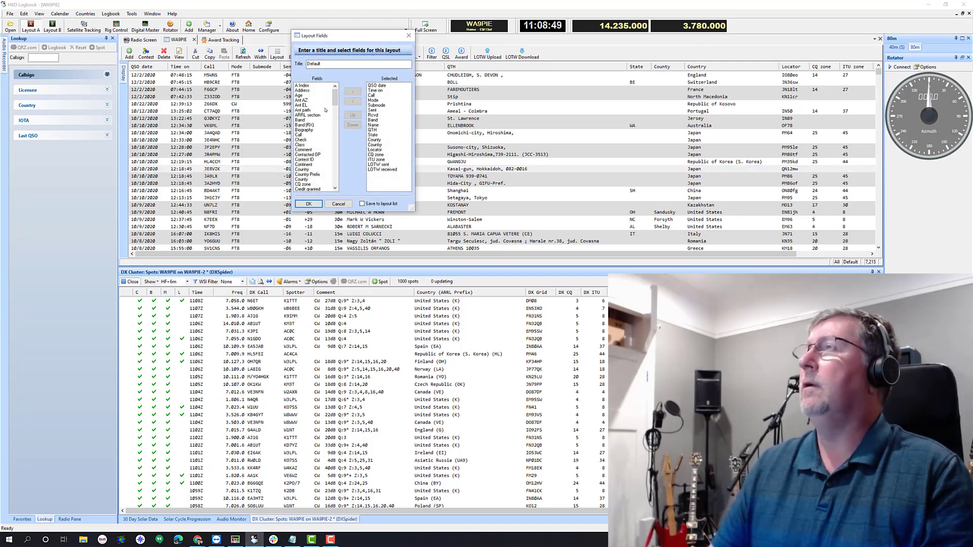
click(337, 174)
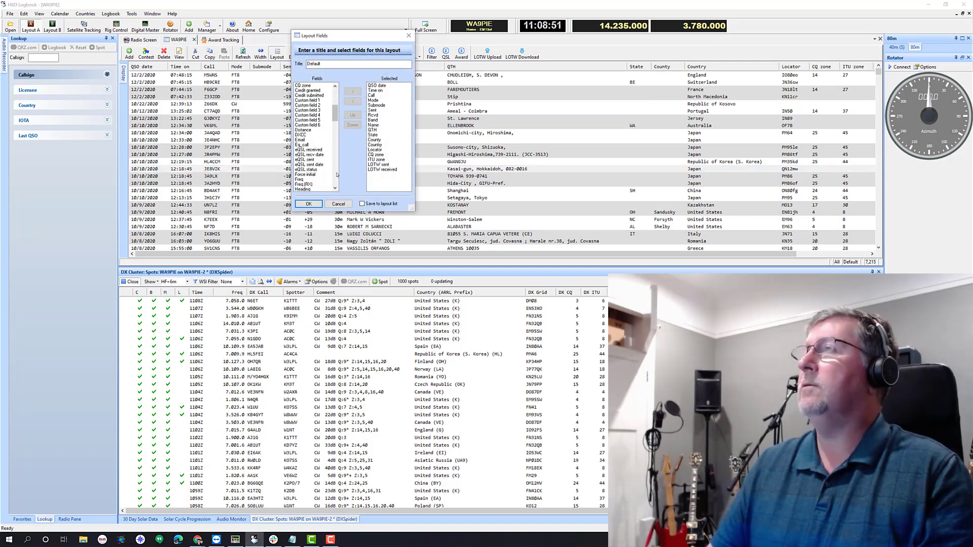
scroll(337, 174, down, 5)
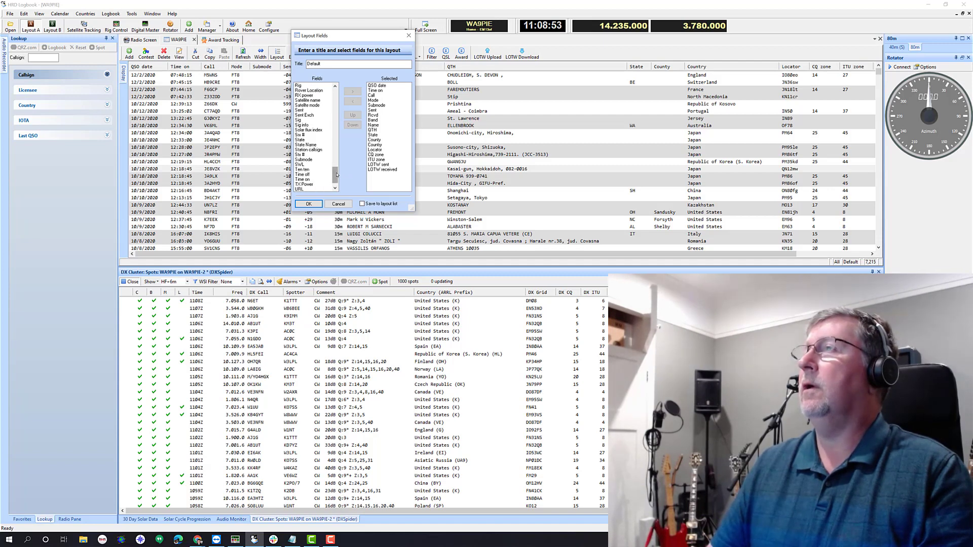
click(304, 139)
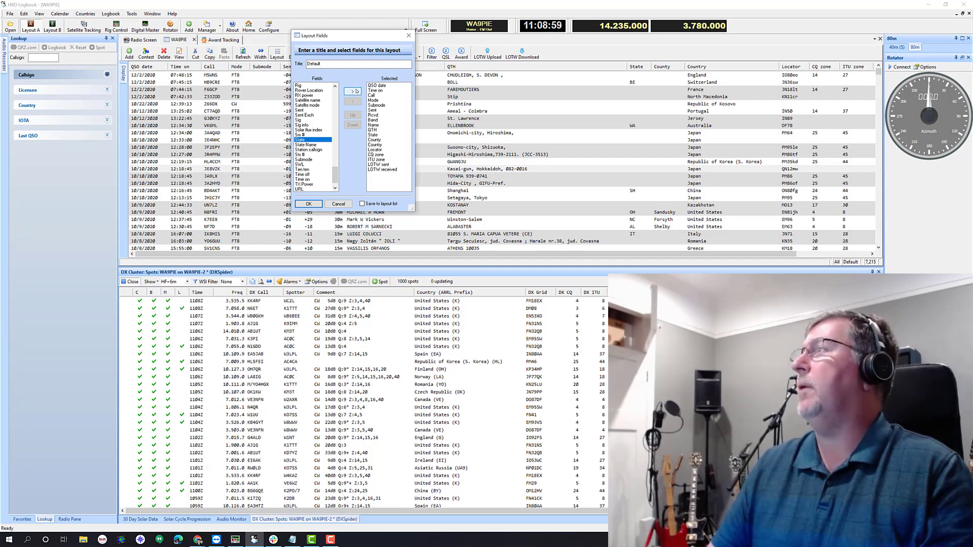
drag(336, 170, 338, 106)
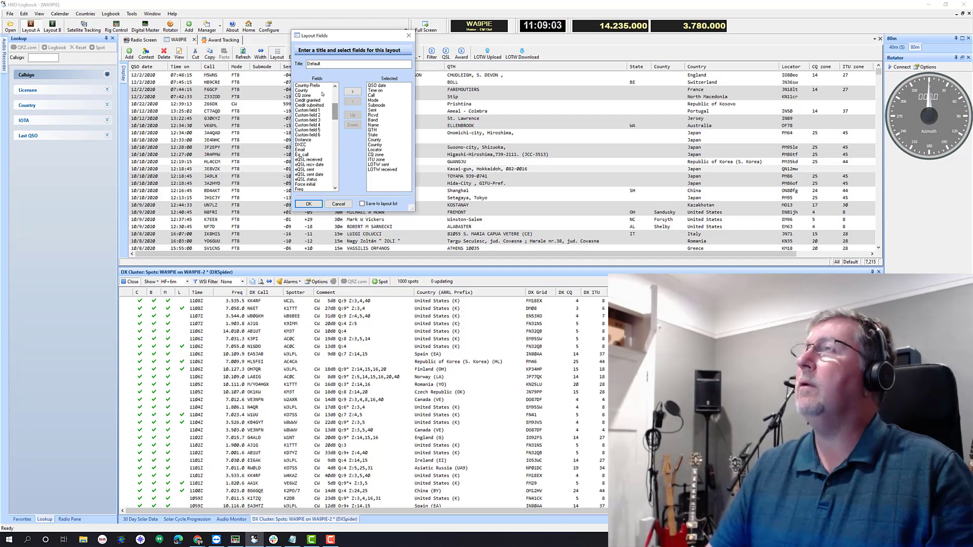
click(320, 90)
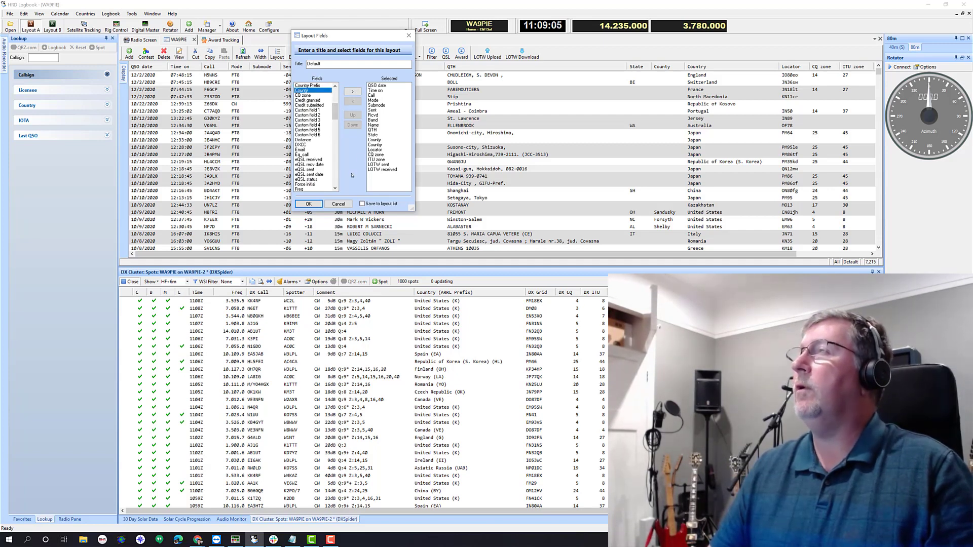
click(376, 164)
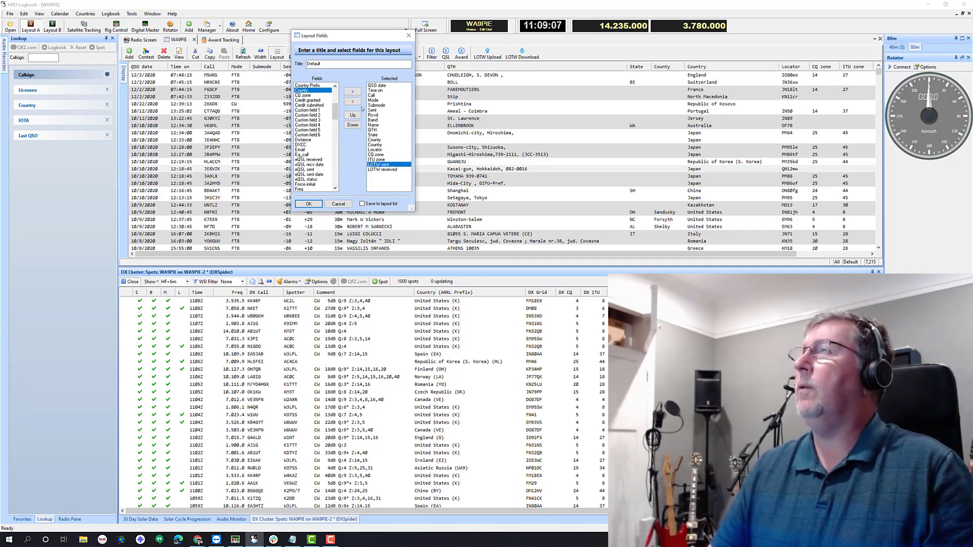
click(339, 204)
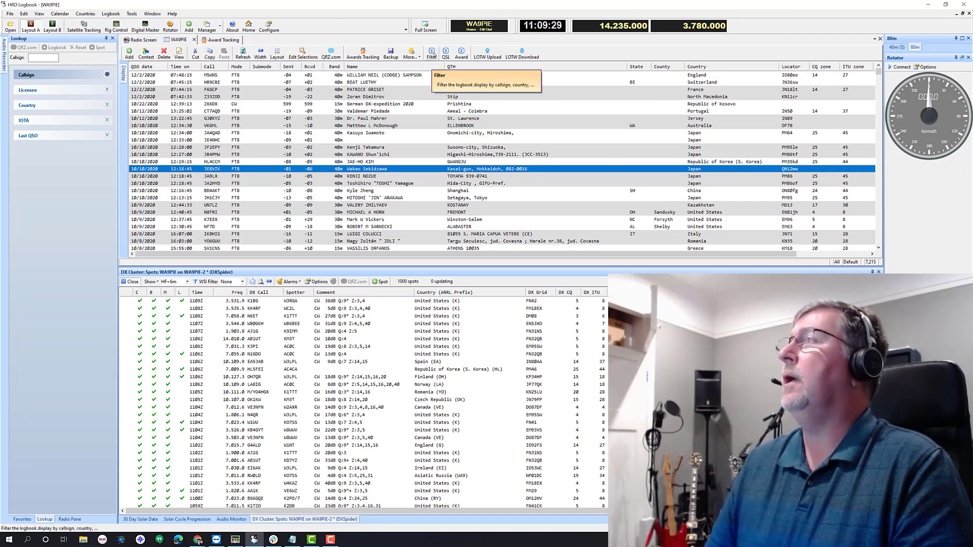
Filter the logbook for contacts with DXCC equal to 291 and State starting with NE
click(420, 55)
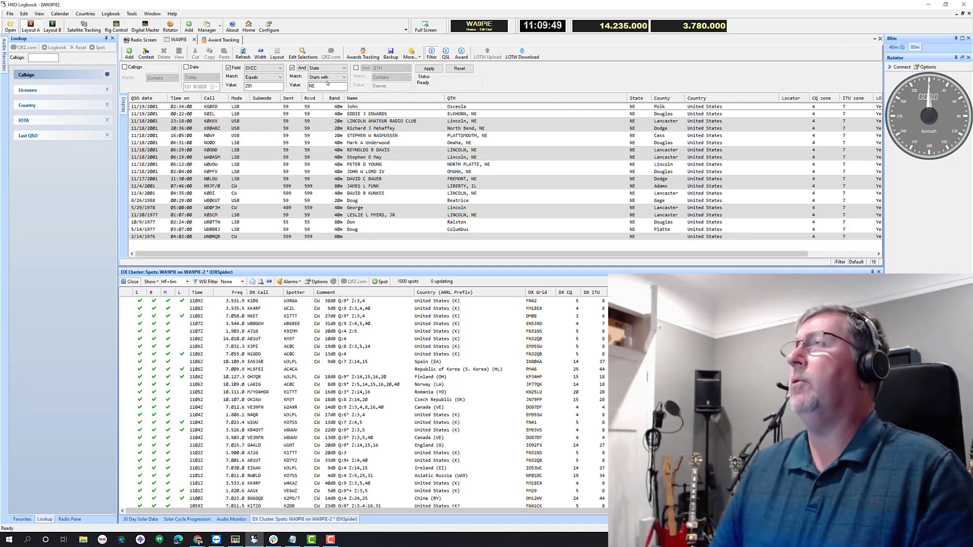
double_click(311, 85)
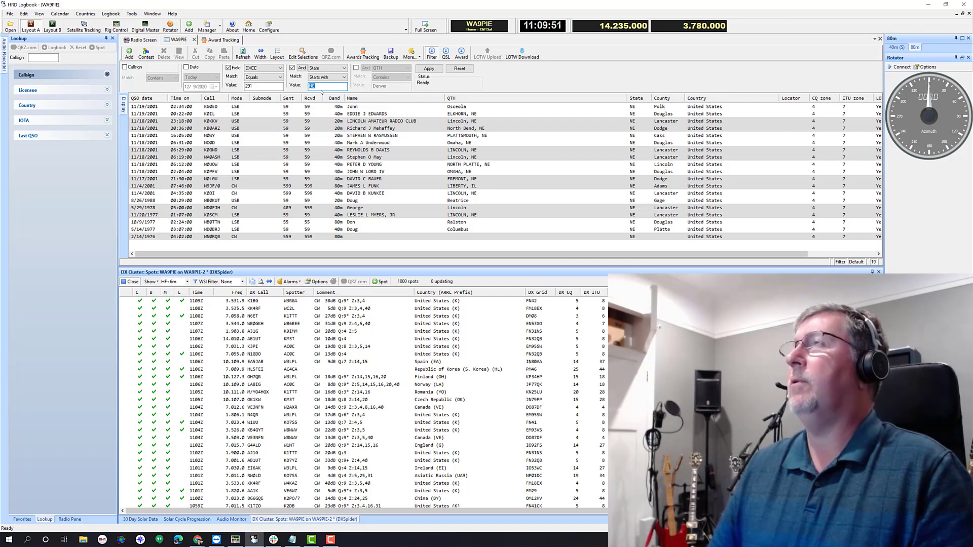
click(322, 88)
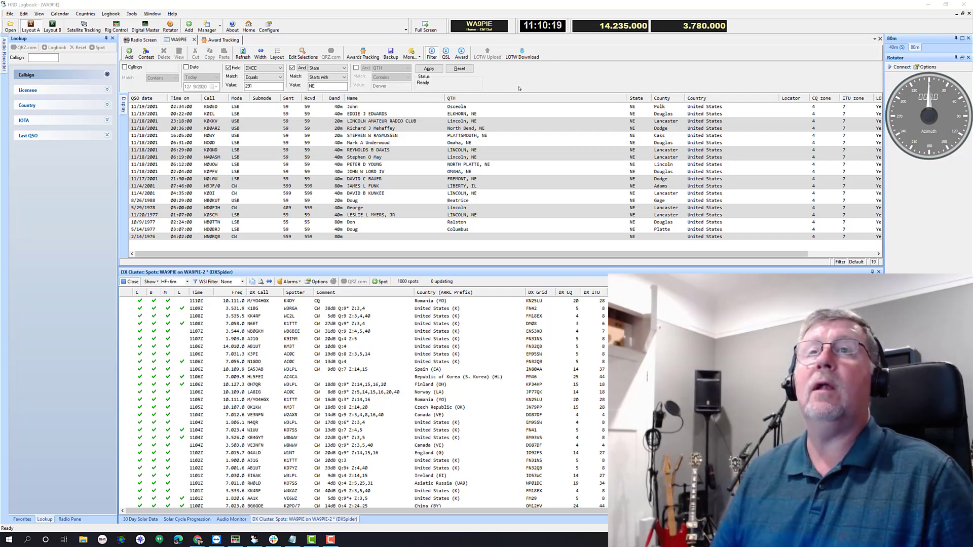
Switch to the browser and examine the Infoplease list of state abbreviations and postal codes
key(alt+Tab)
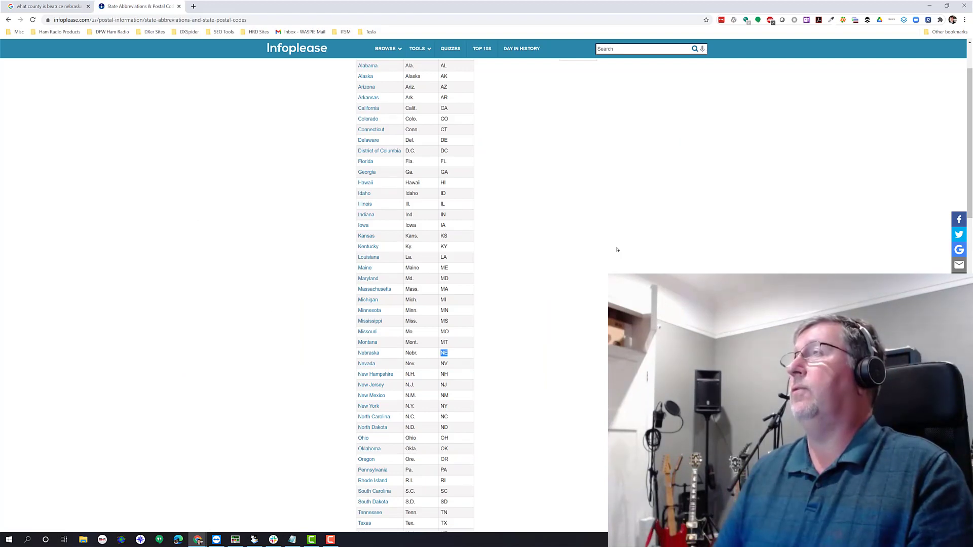
scroll(617, 252, up, 2)
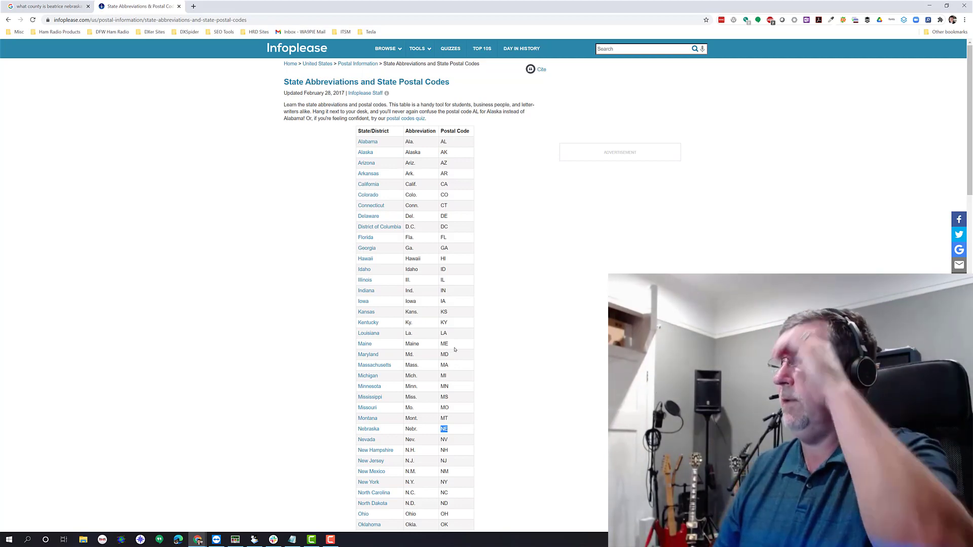
scroll(475, 368, down, 8)
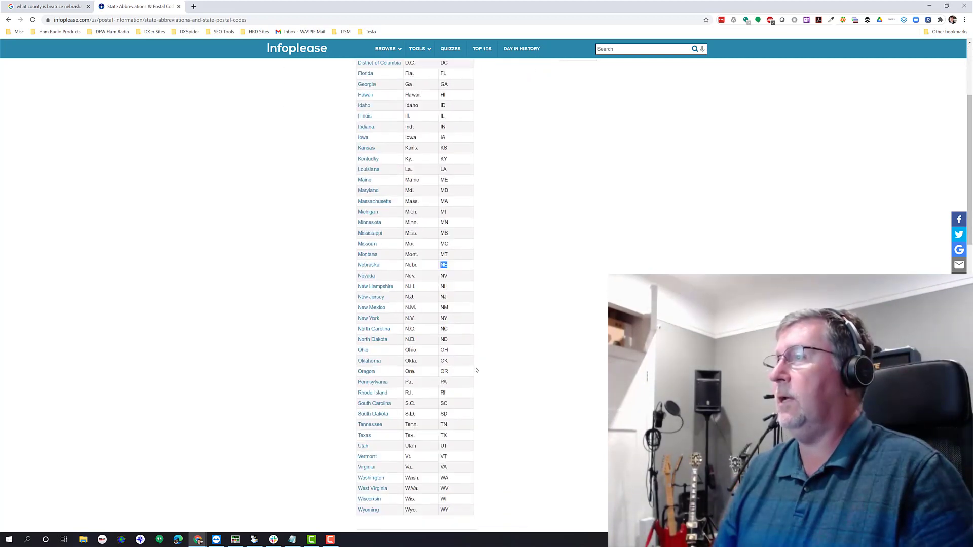
scroll(476, 370, up, 8)
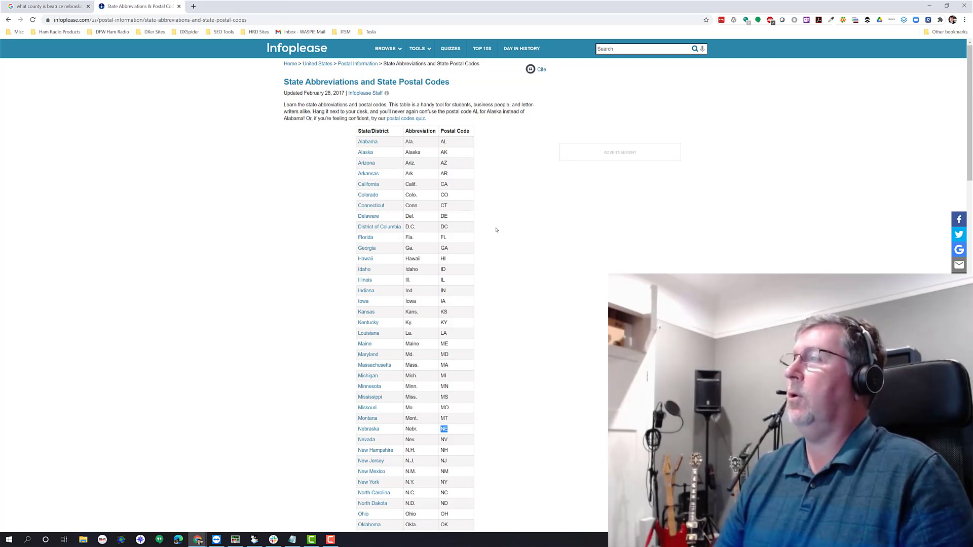
scroll(505, 284, down, 3)
scroll(505, 286, down, 2)
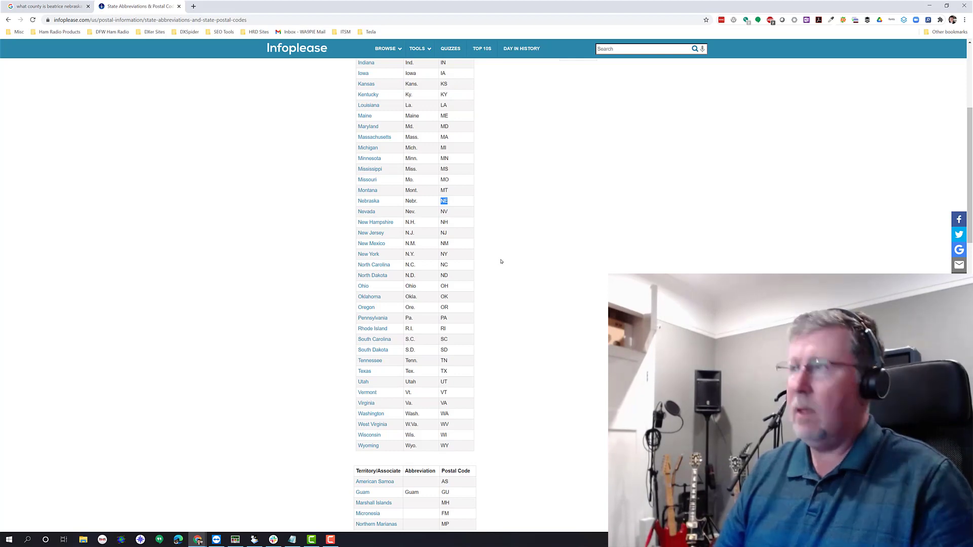
Set the logbook's State filter value to NV and highlight Nevada's postal code in the browser's list
key(alt+Tab)
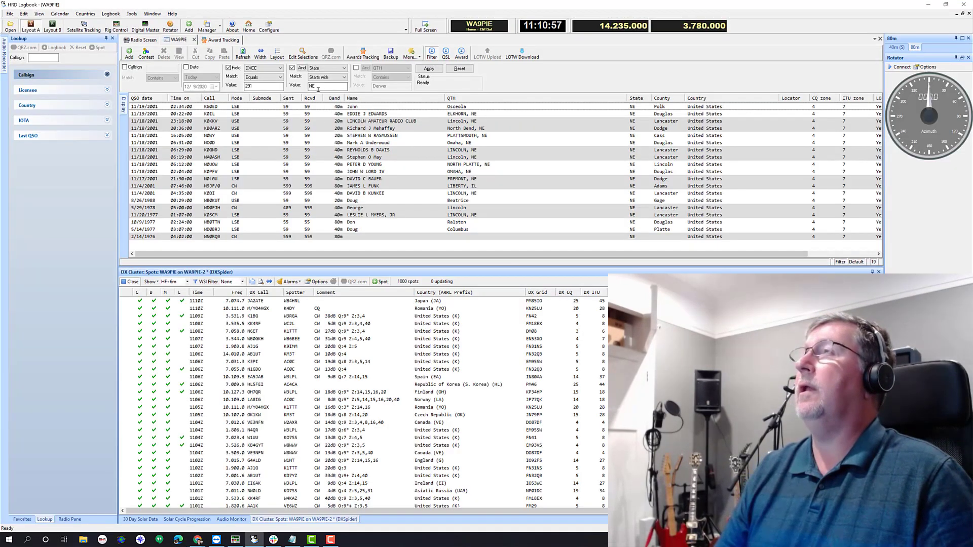
double_click(322, 88)
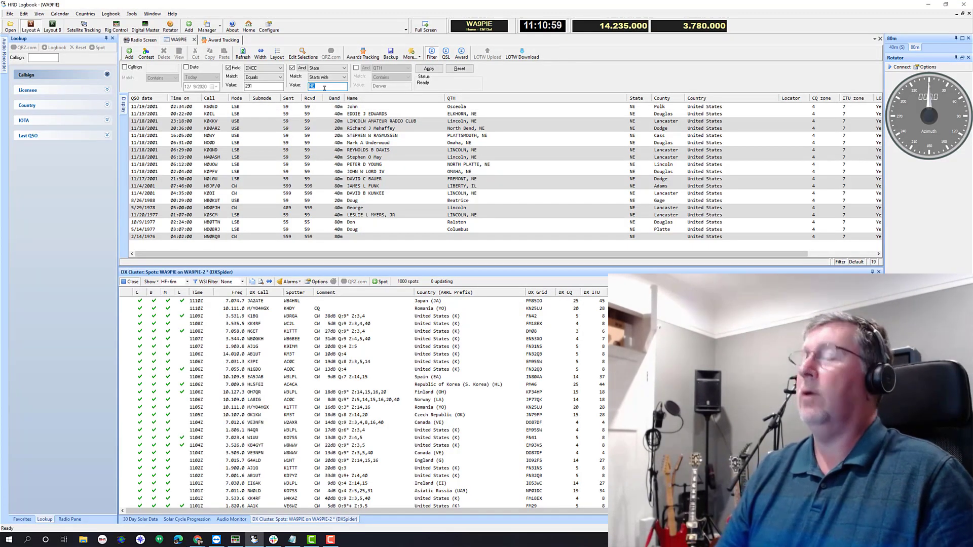
text(NV)
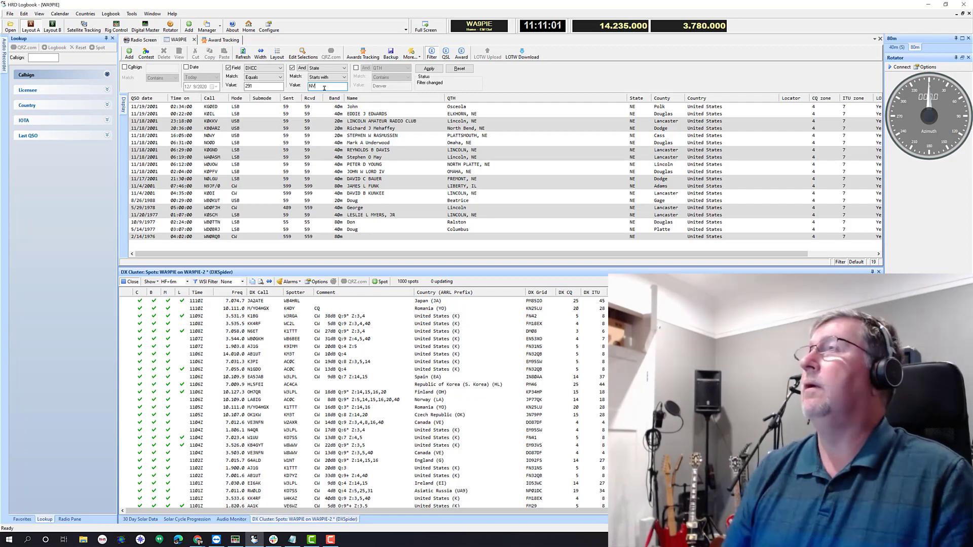
key(alt+Tab)
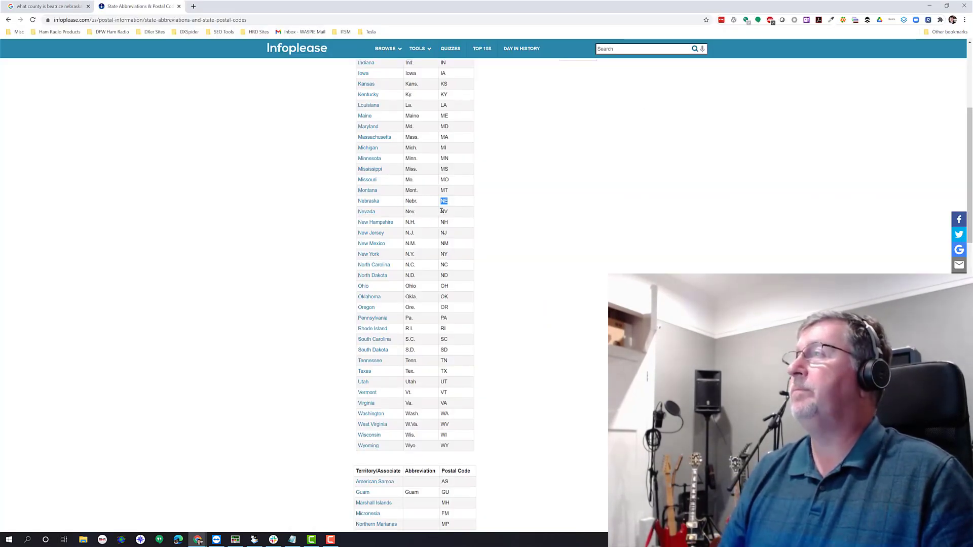
drag(441, 211, 452, 212)
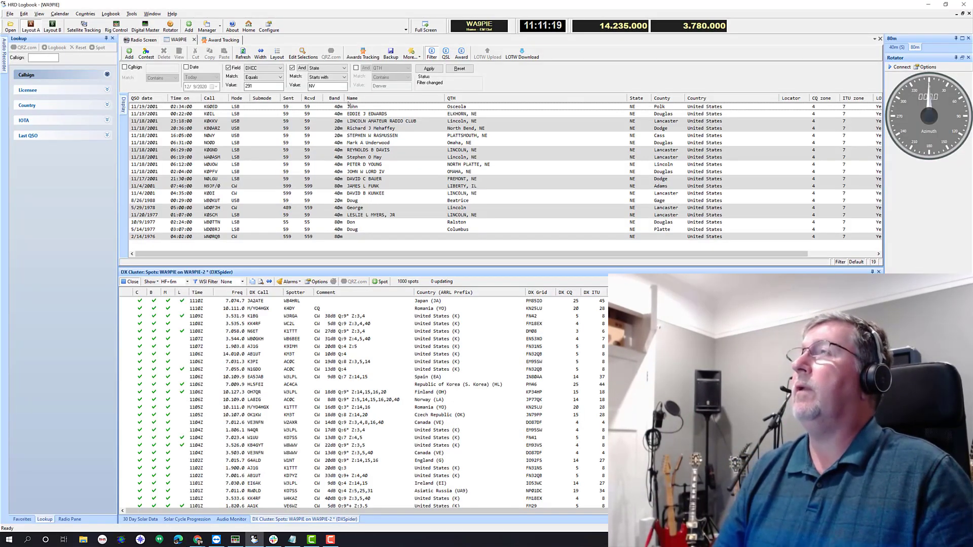
Apply the NV state filter in HRD Logbook and select the 10/15/1977 contact that lacks a county
click(320, 86)
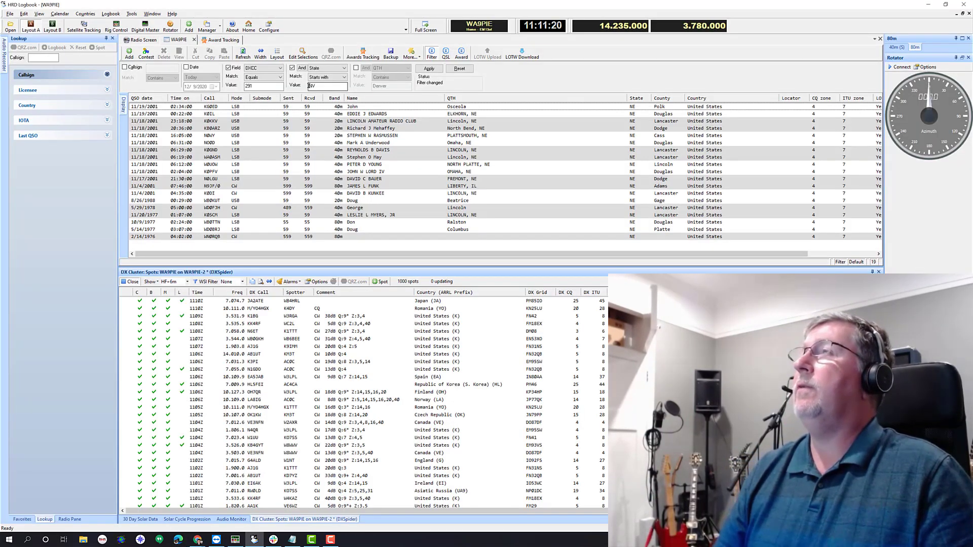
click(429, 68)
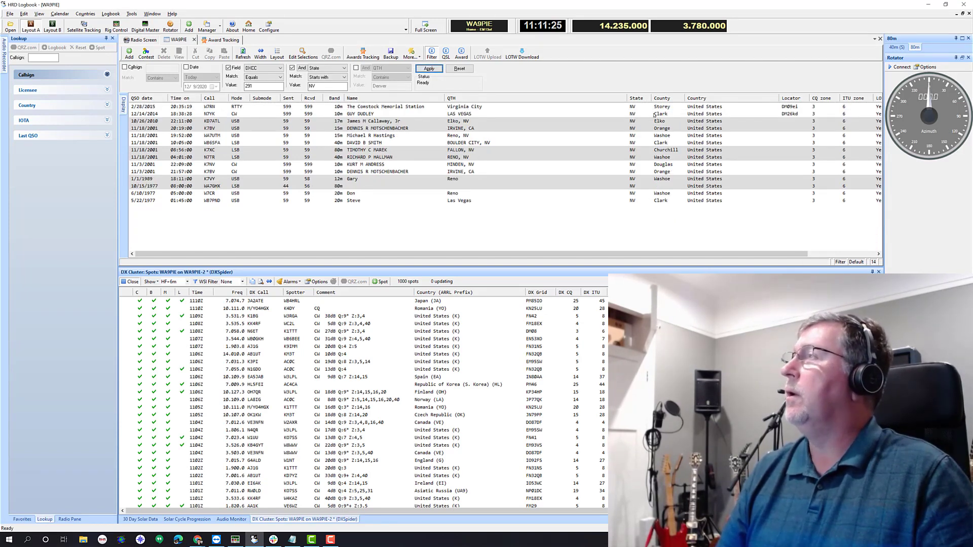
click(665, 187)
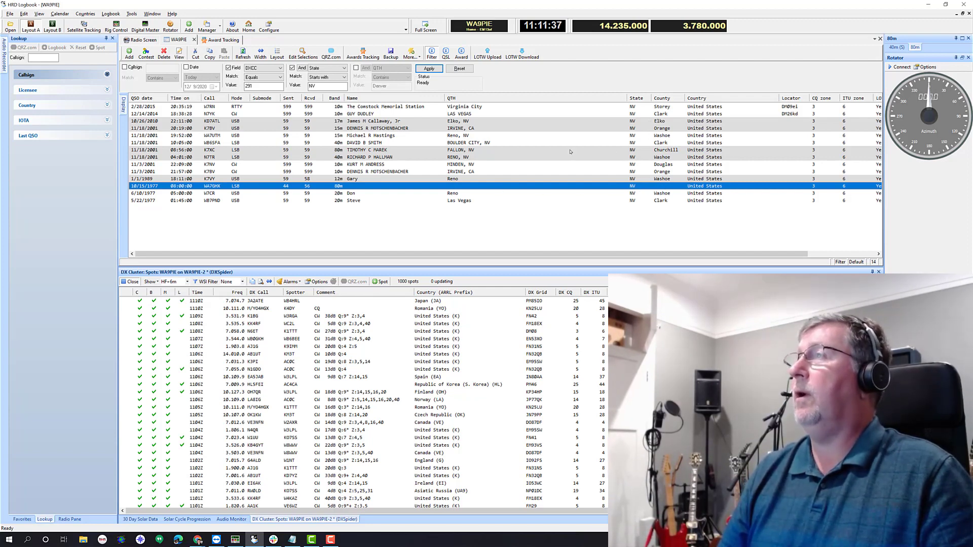
Switch to the browser's postal code list, highlight New Hampshire's code, and return to HRD Logbook
key(alt+Tab)
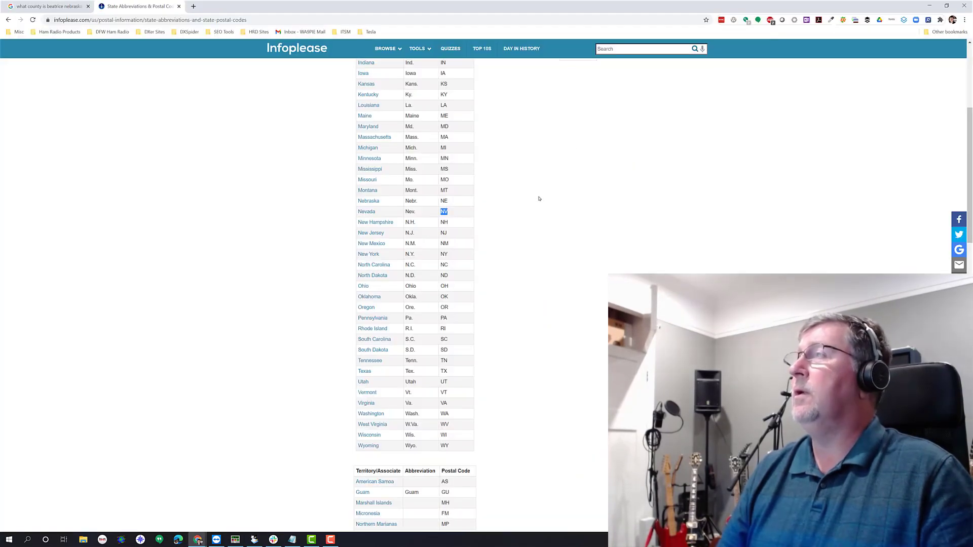
click(445, 222)
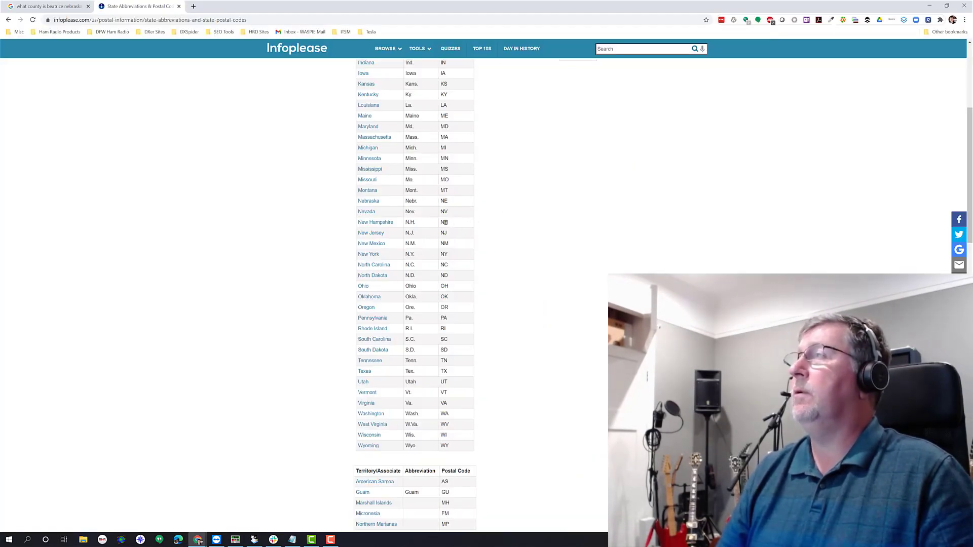
key(alt+Tab)
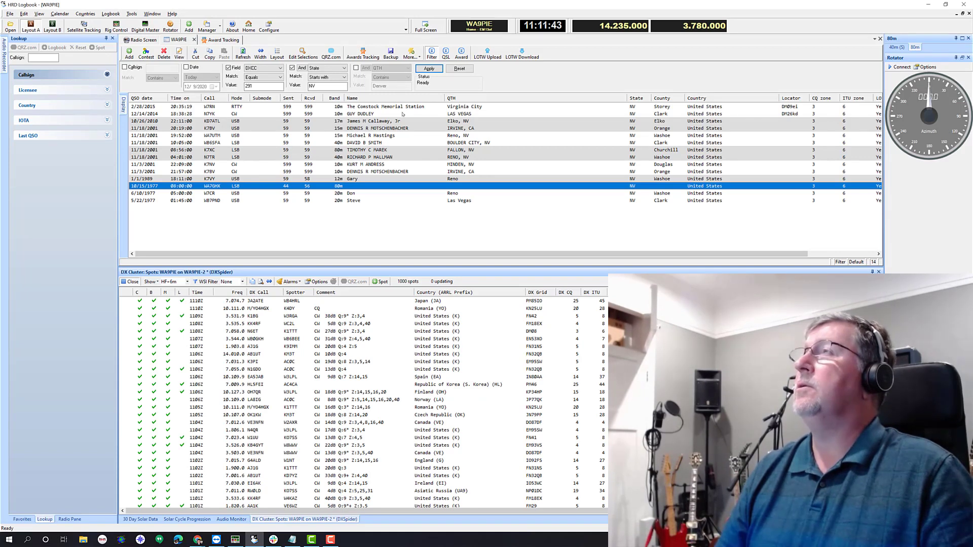
Filter the logbook for State starting with NH and select the 2/2/1989 Rochester contact that lacks a county
click(339, 87)
key(BackSpace)
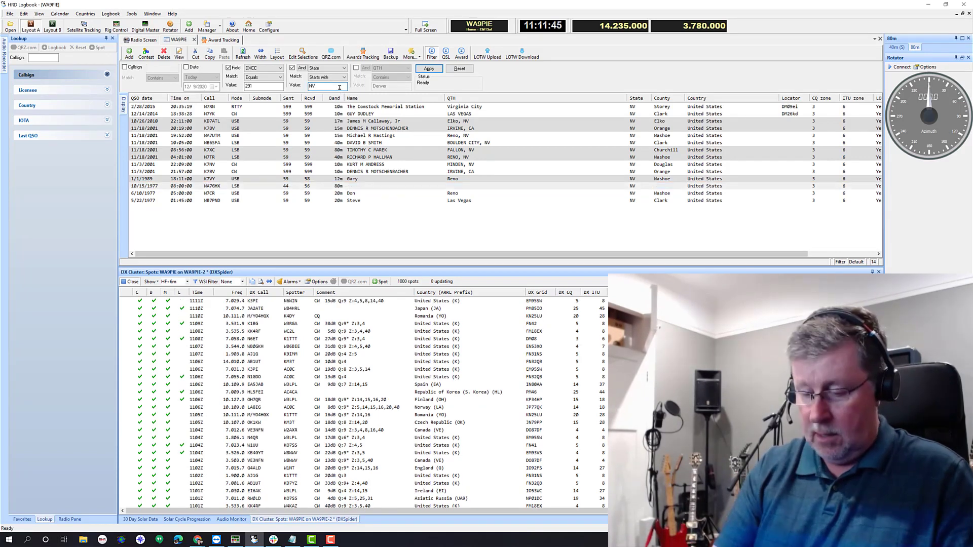
text(H)
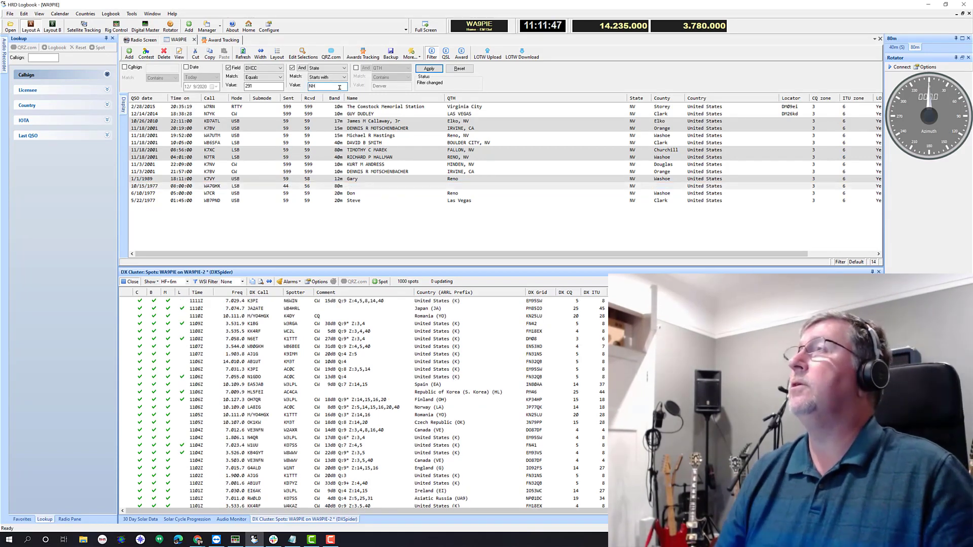
click(418, 70)
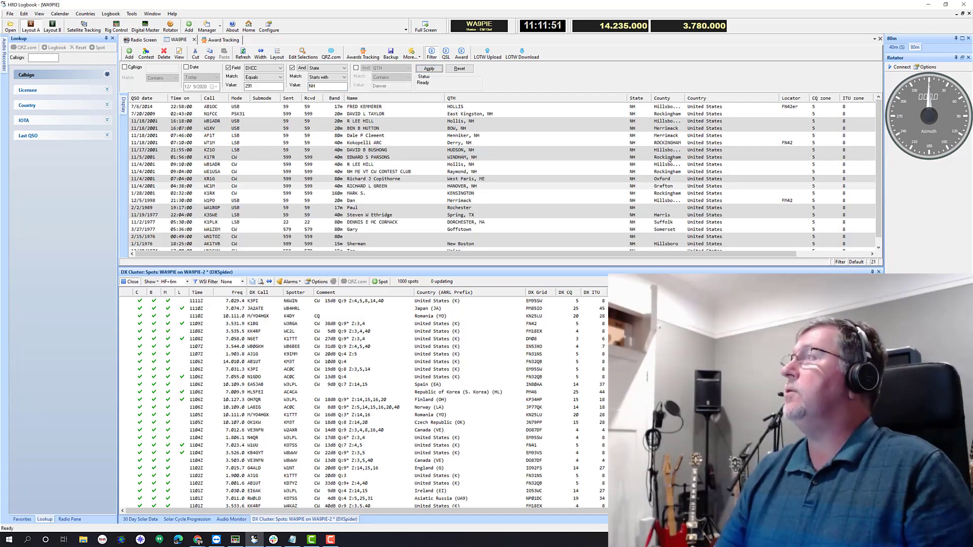
click(558, 209)
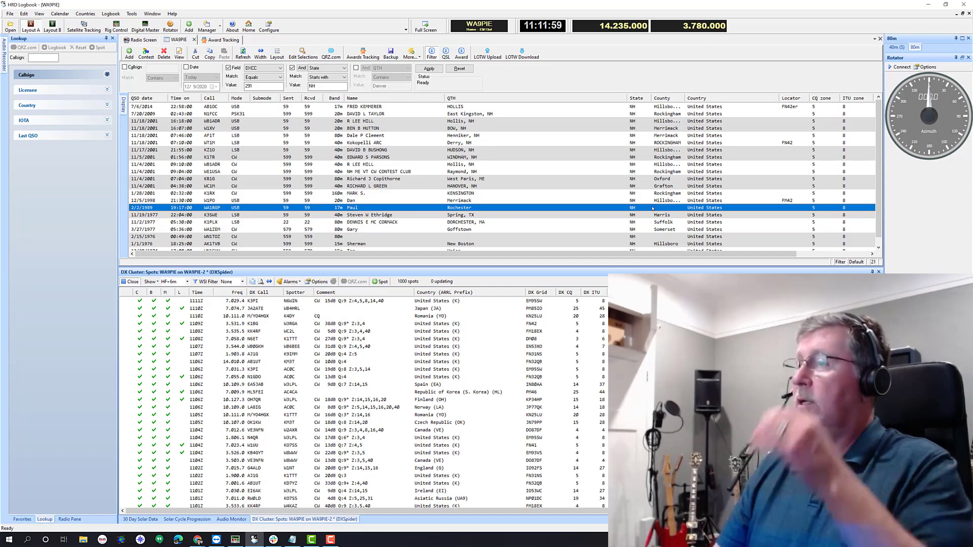
Switch to the browser's Google results and search for "what county is rochester new hampshire in"
key(alt+Tab)
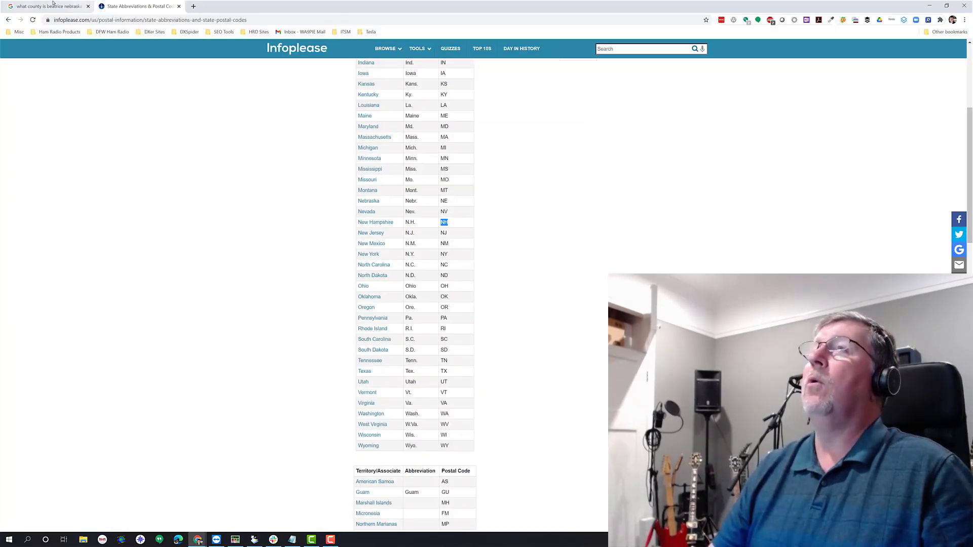
click(52, 3)
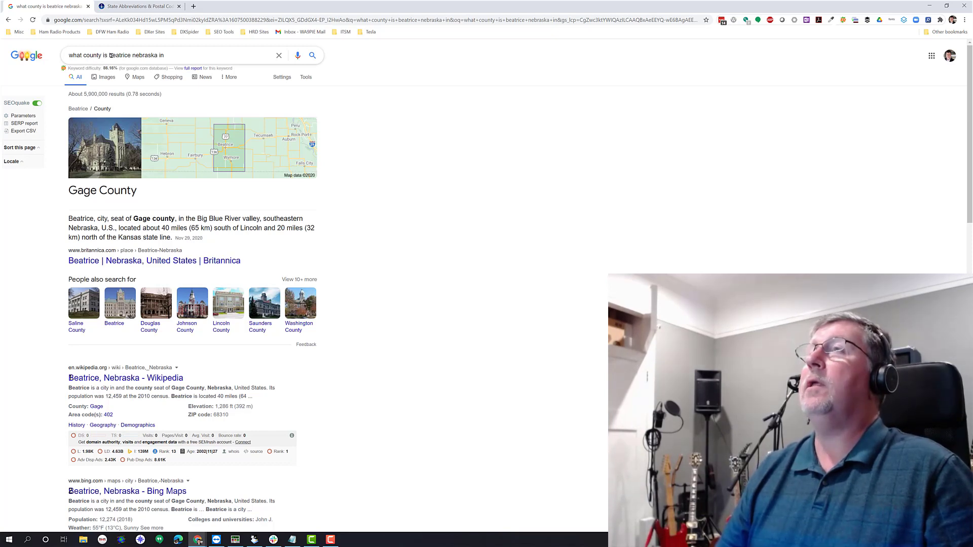
drag(119, 54, 109, 54)
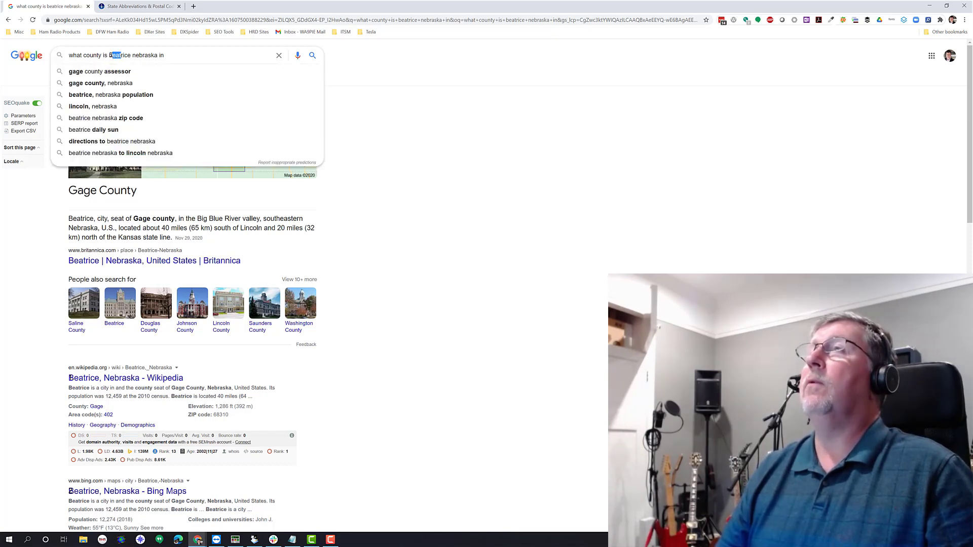
drag(110, 55, 152, 57)
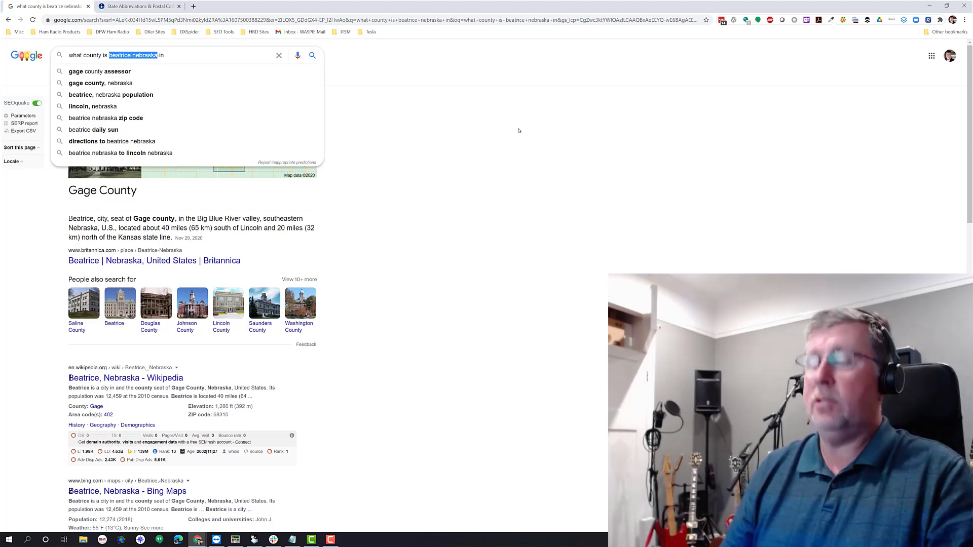
text(rochester)
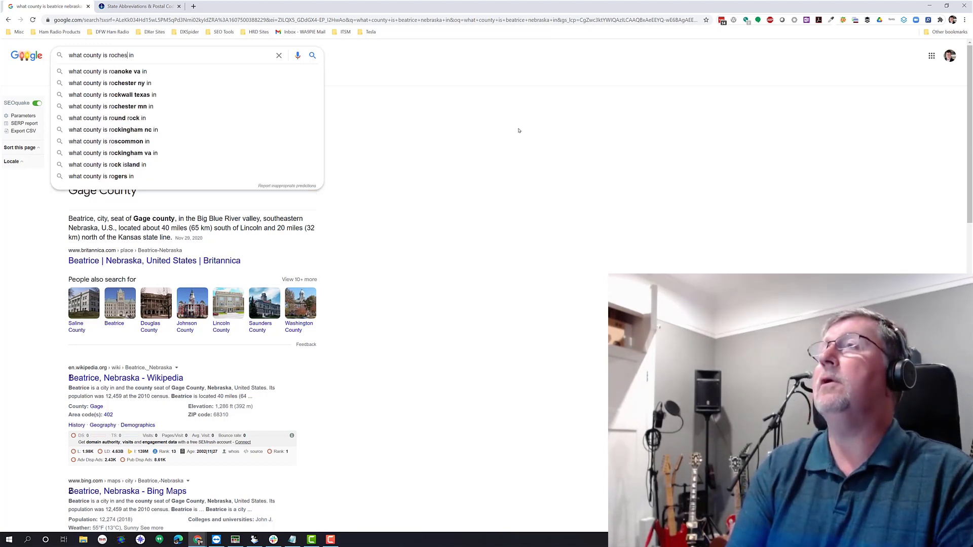
text( new hamps)
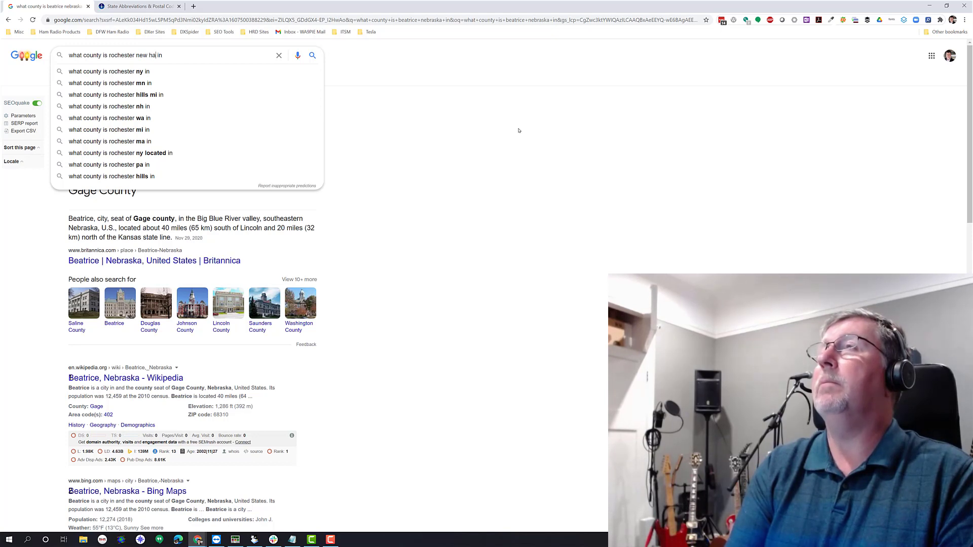
text(hi)
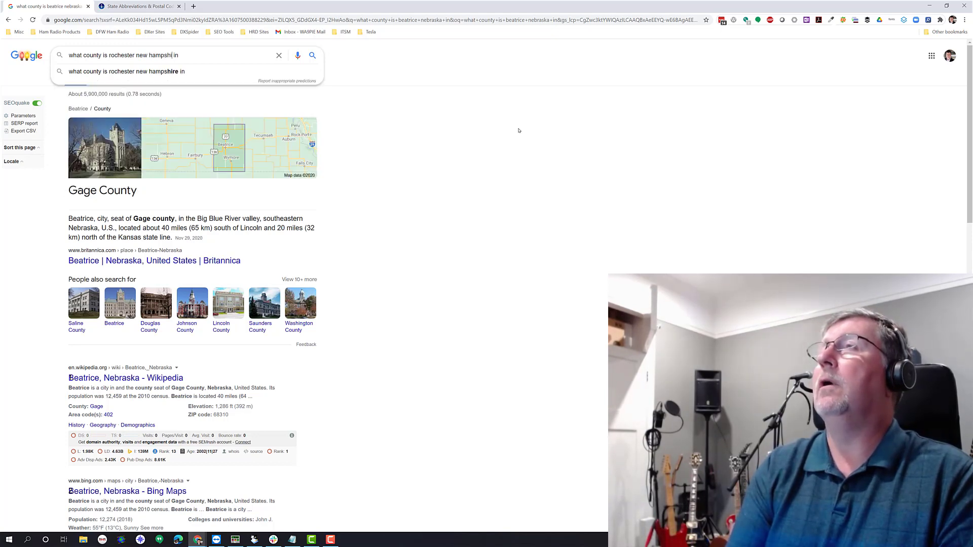
text(re)
key(Return)
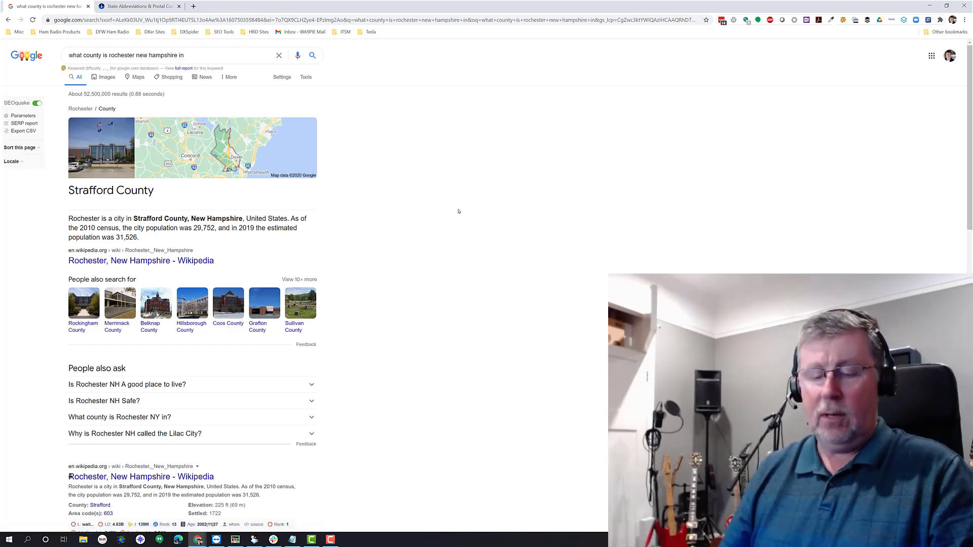
key(alt+Tab)
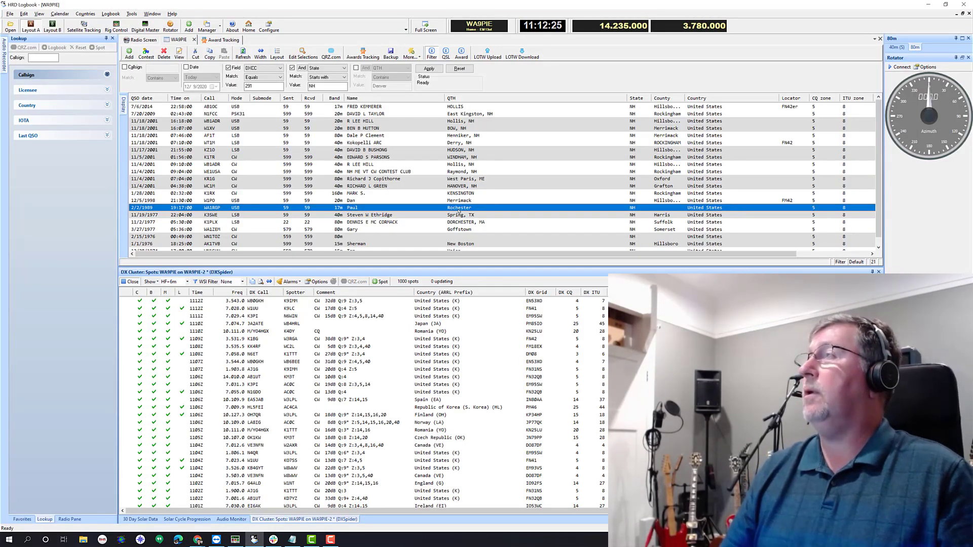
double_click(423, 207)
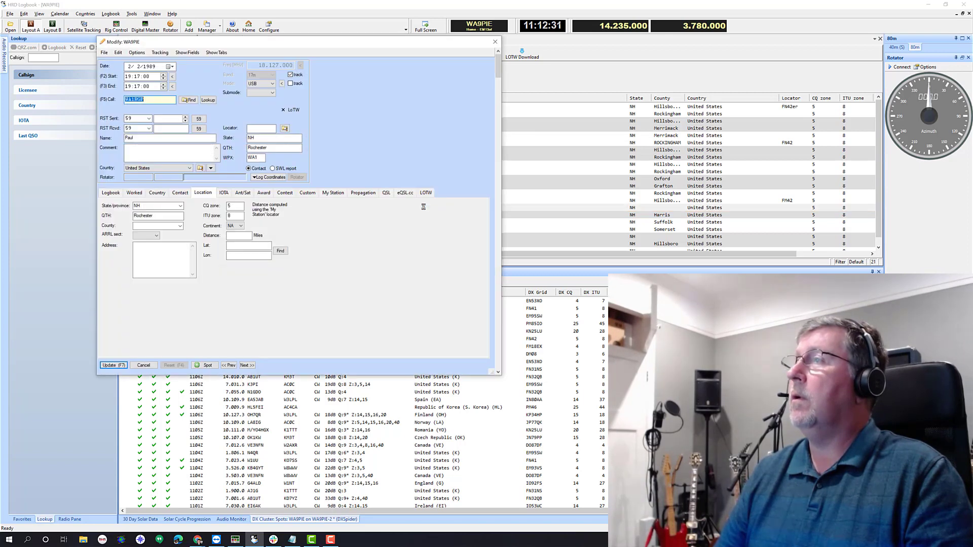
click(180, 226)
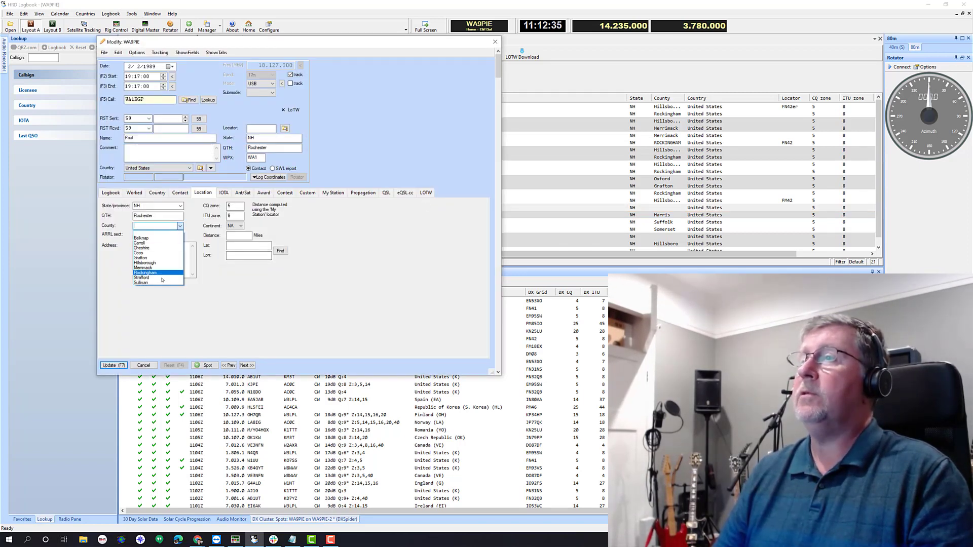
click(142, 278)
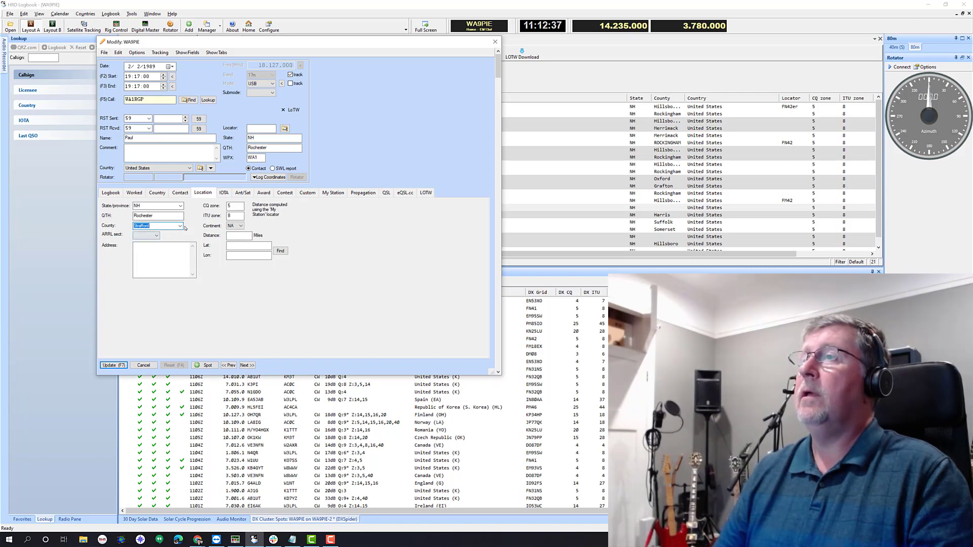
click(114, 365)
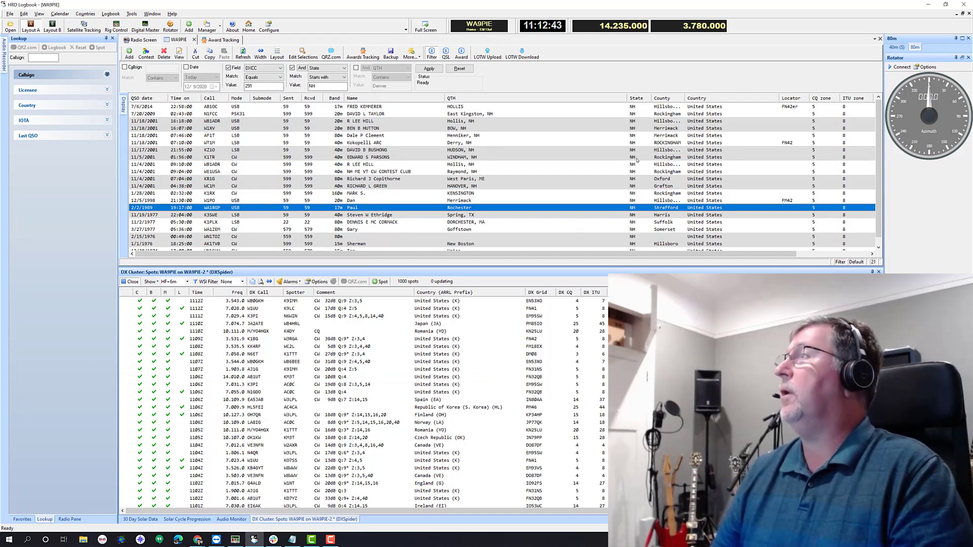
scroll(653, 213, down, 1)
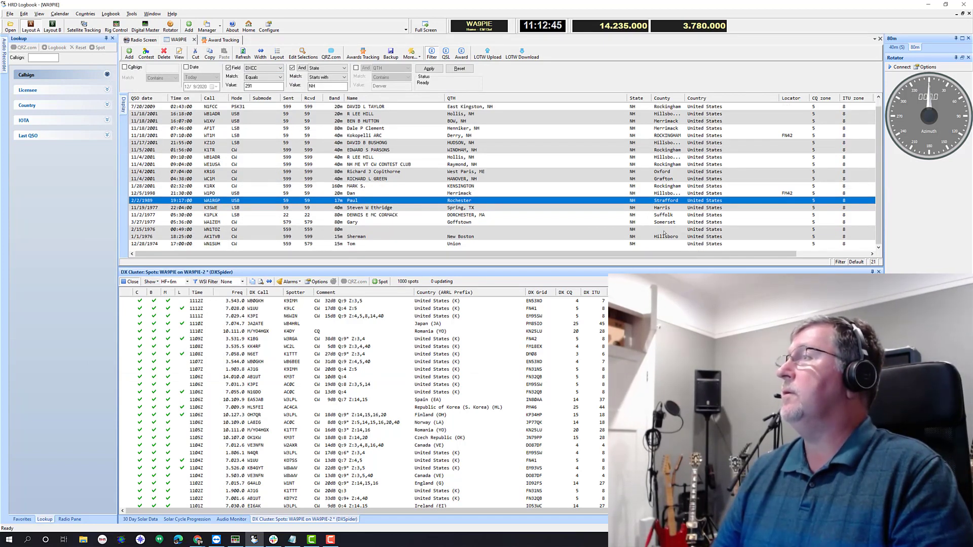
click(525, 229)
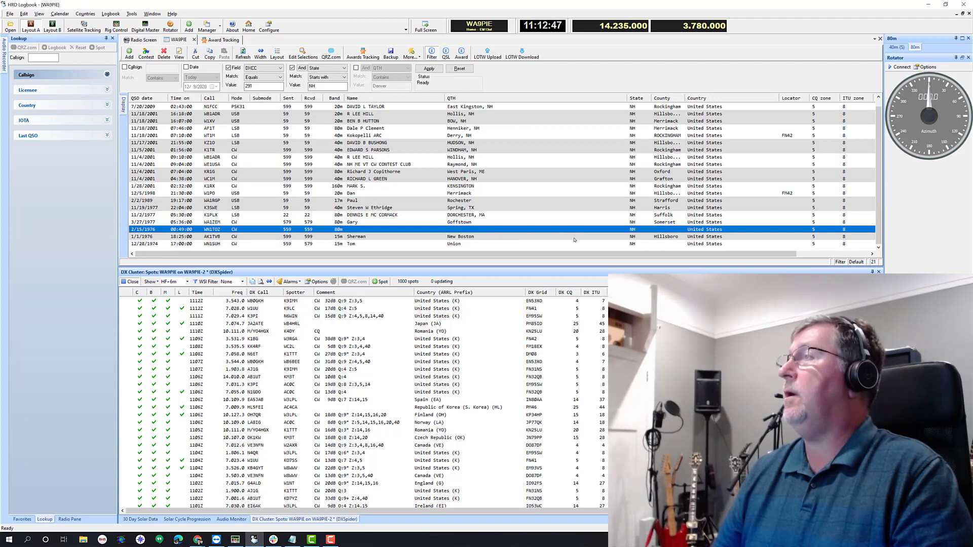
click(667, 245)
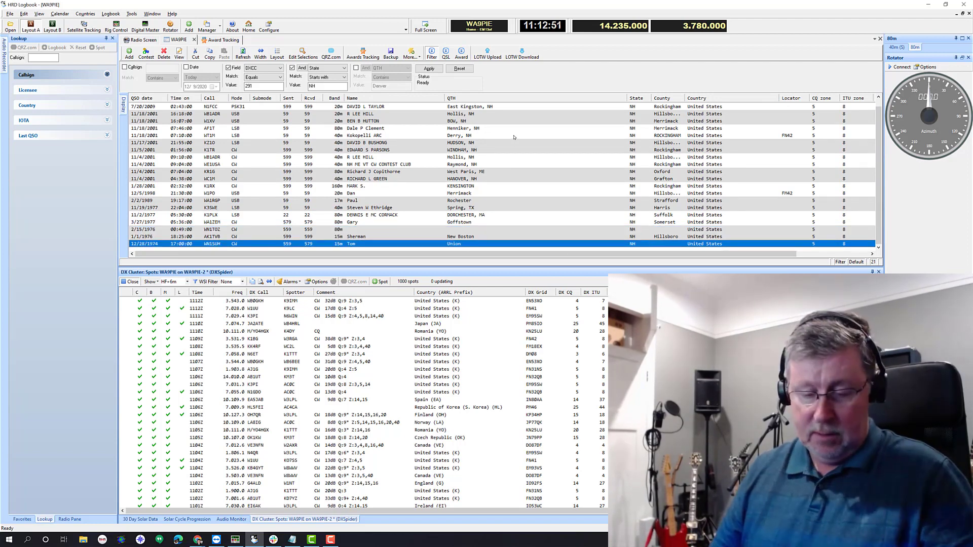
Switch to the browser and change the Google search to "what county is union new hampshire in"
key(alt+Tab)
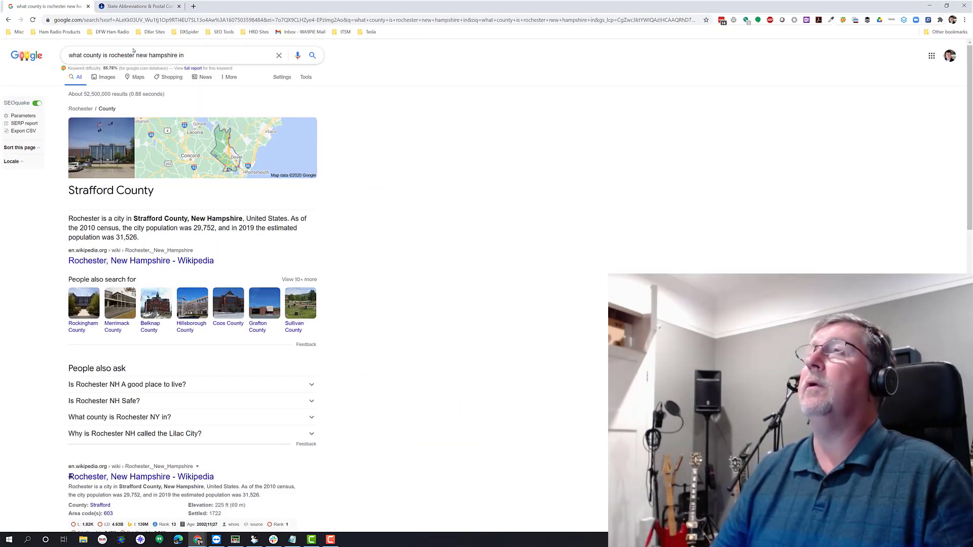
double_click(117, 55)
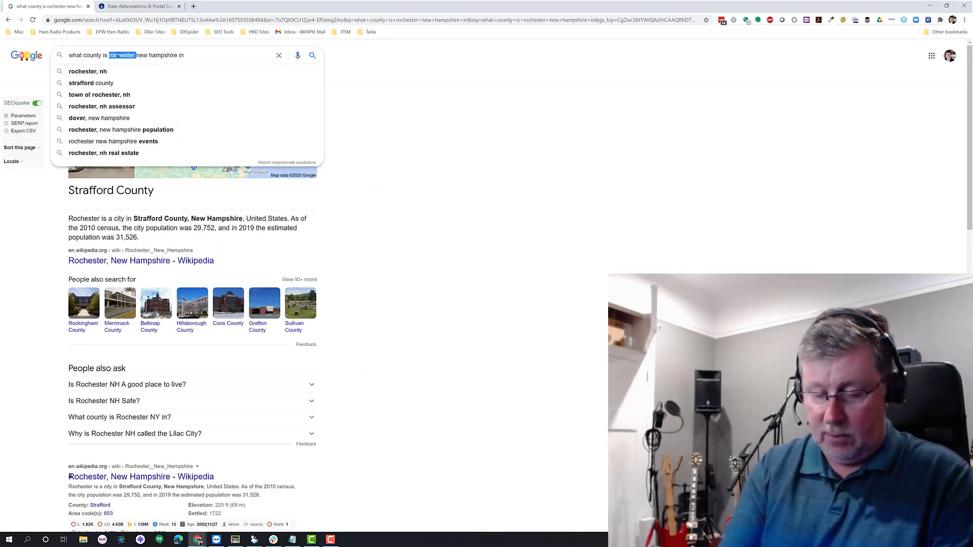
text(union)
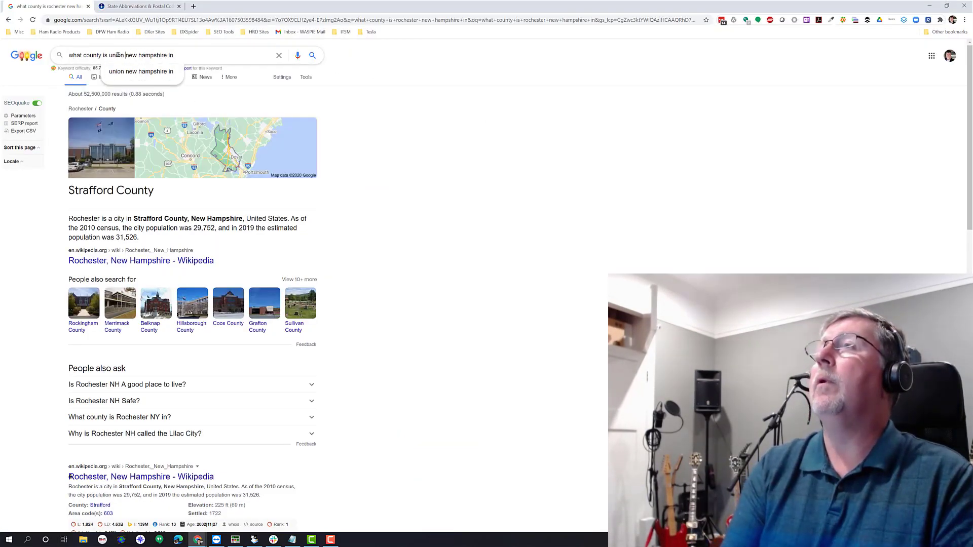
key(Return)
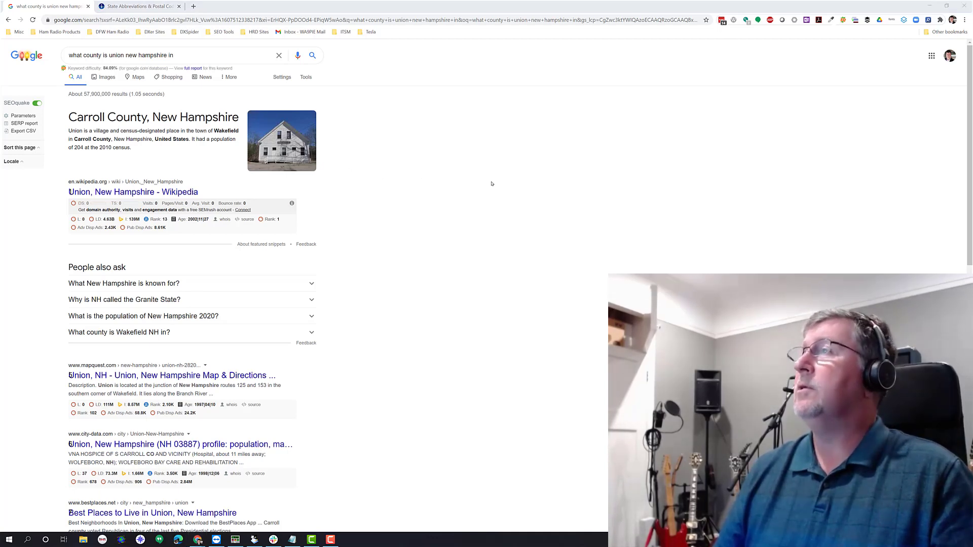
Return to HRD Logbook, set the 12/28/1974 Union contact's county to Carroll, and save the update
key(alt+Tab)
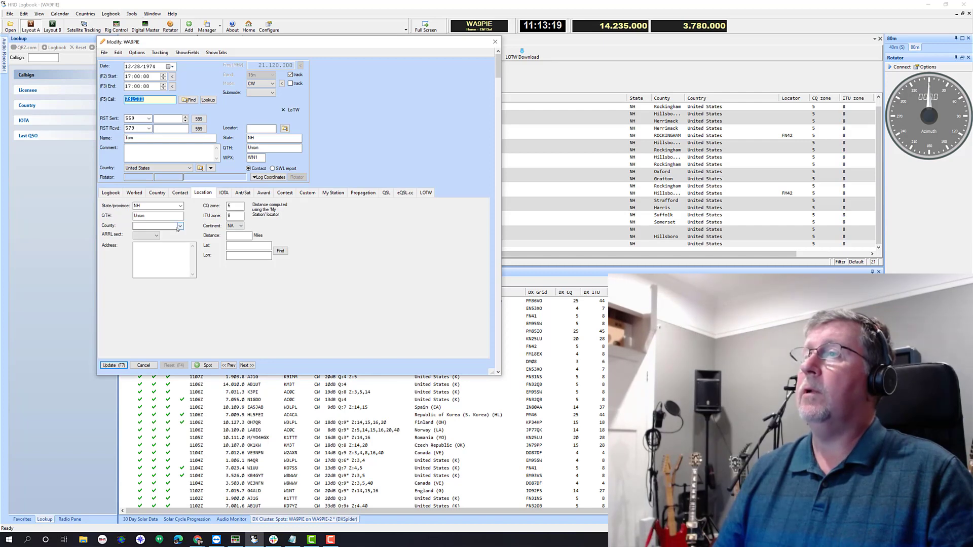
click(180, 226)
click(147, 243)
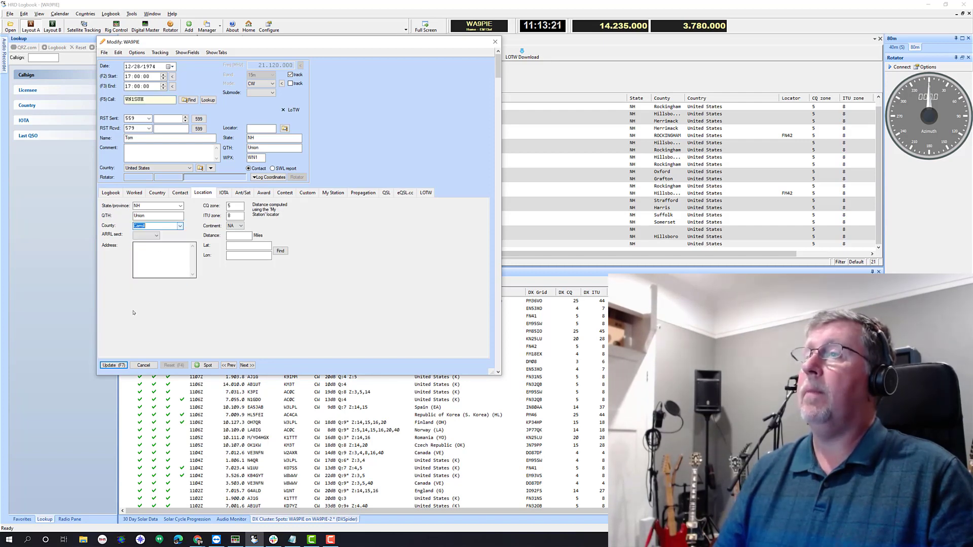
click(111, 365)
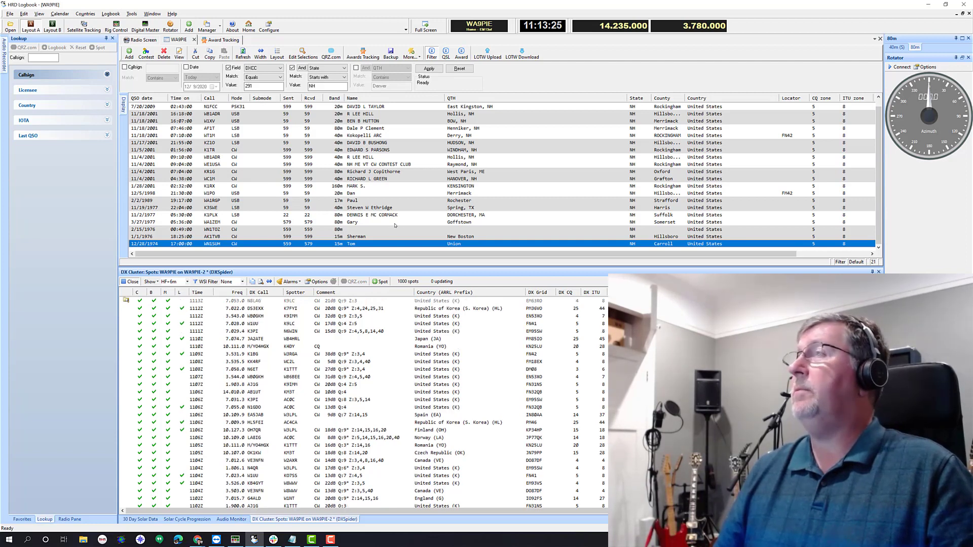
Refresh the CQ USCA totals in Award Tracking to check the county counts, and return to the logbook
click(216, 40)
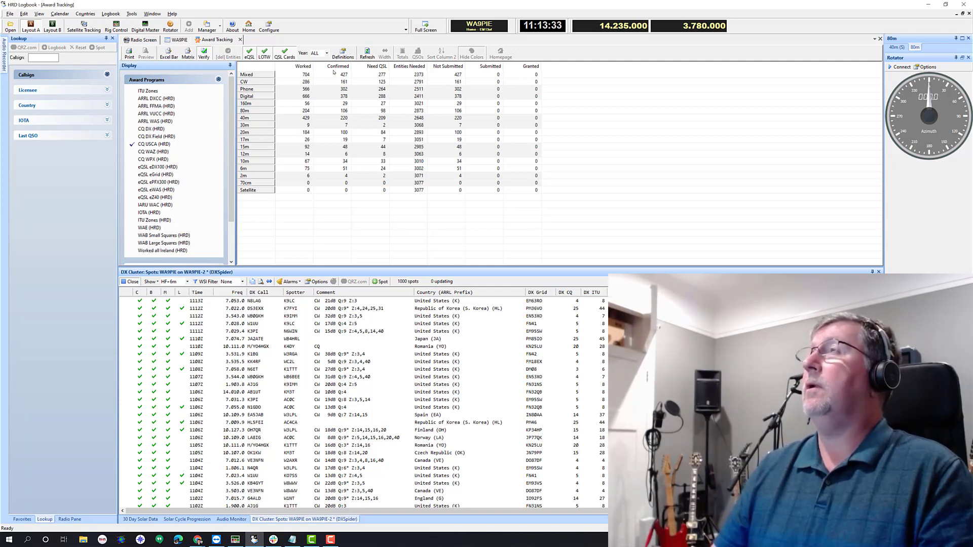
click(367, 53)
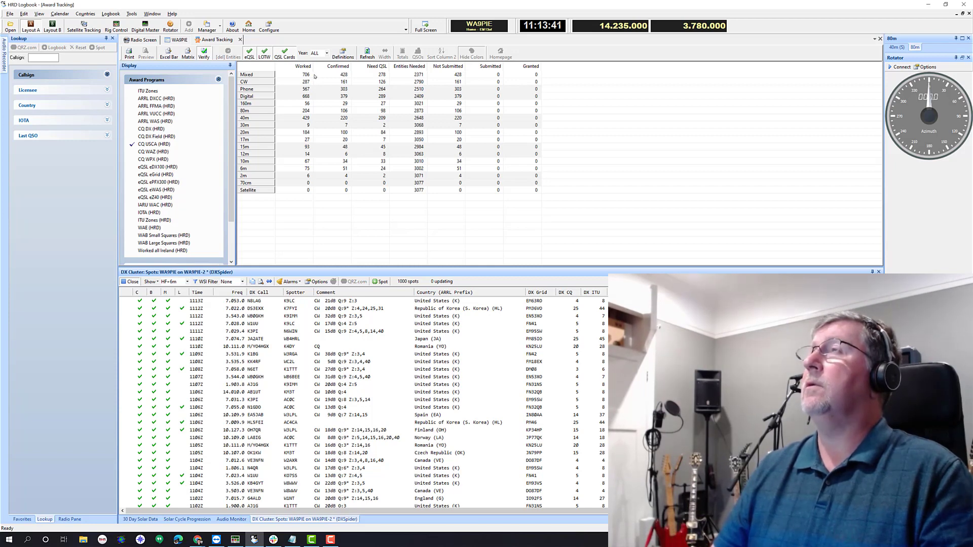
click(178, 41)
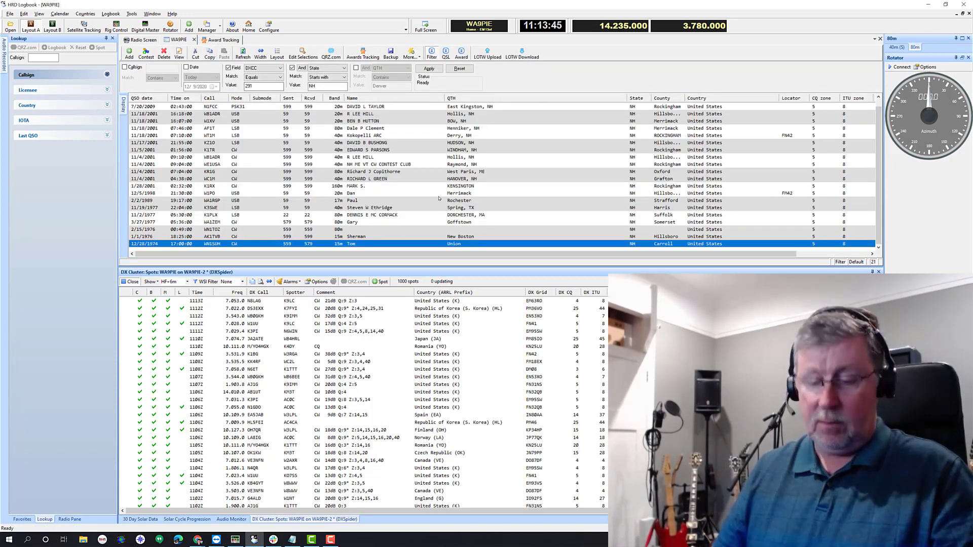
Switch to the browser's postal code list, highlight New Jersey's code, and return to HRD Logbook
key(alt+Tab)
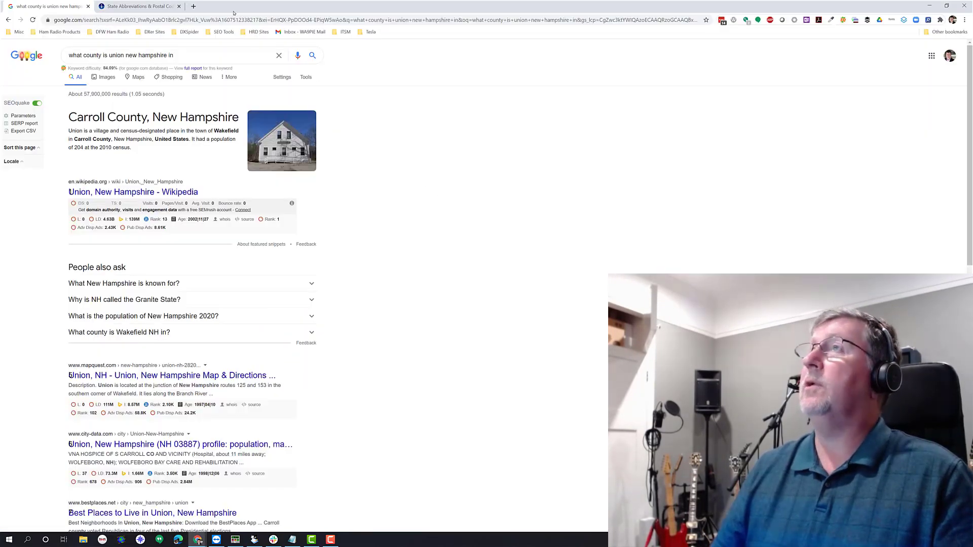
click(138, 6)
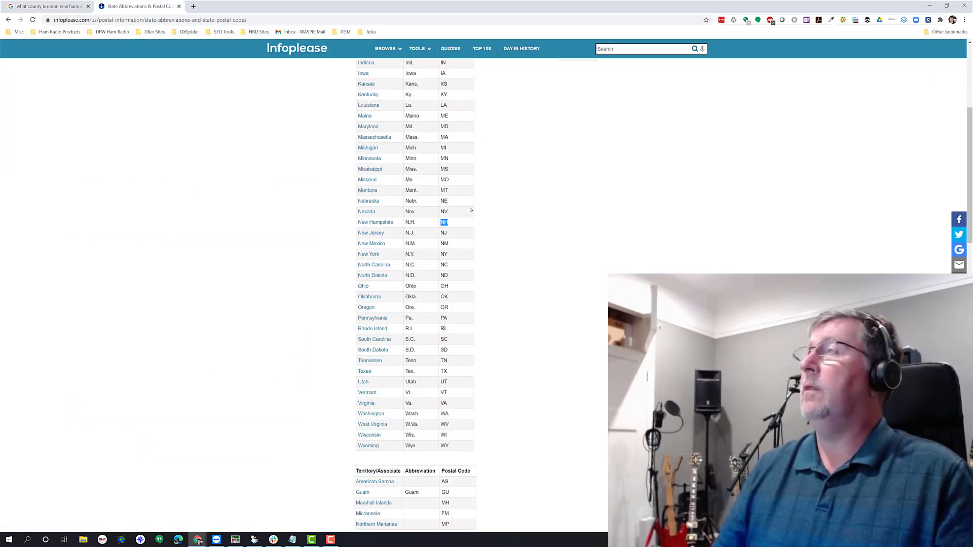
double_click(444, 232)
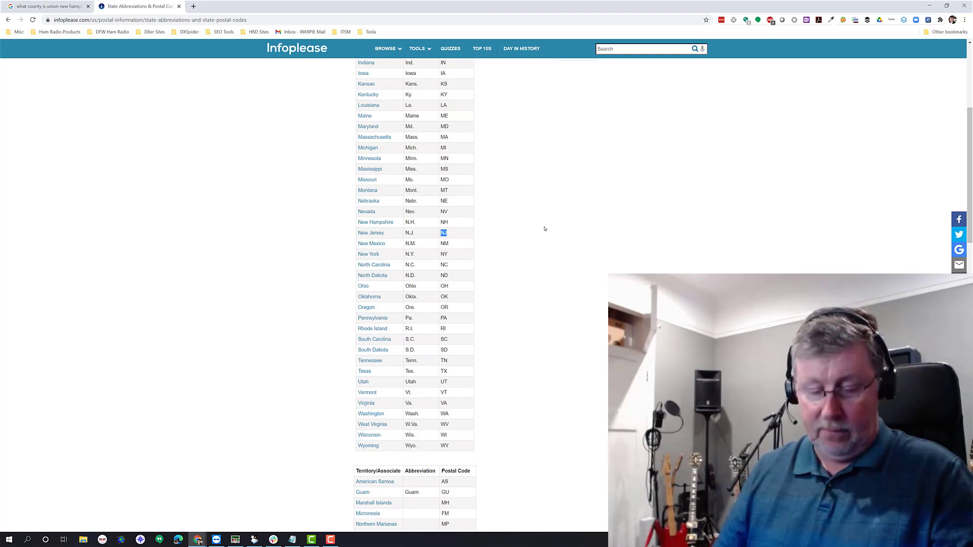
key(alt+Tab)
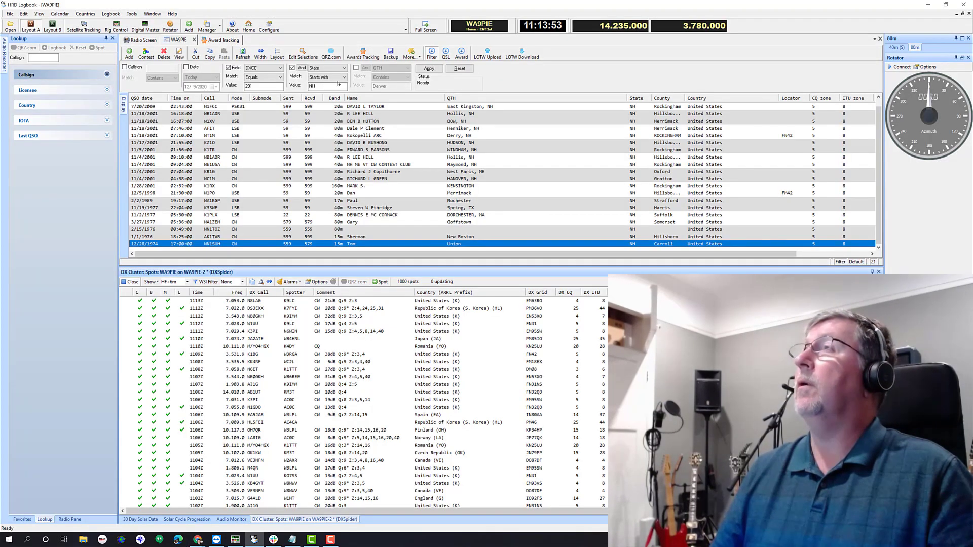
Filter the logbook for State starting with NJ and look through the contacts for missing counties
click(332, 86)
key(BackSpace)
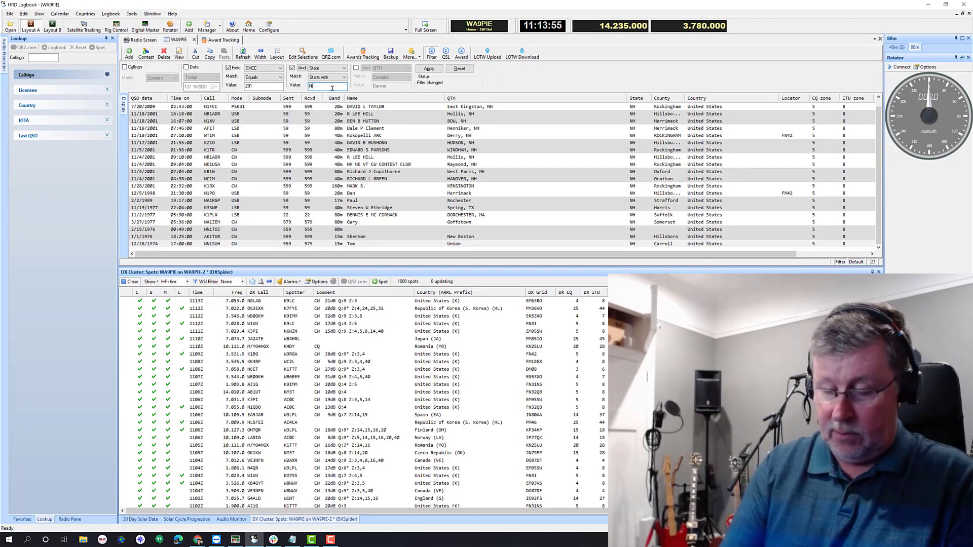
text(J)
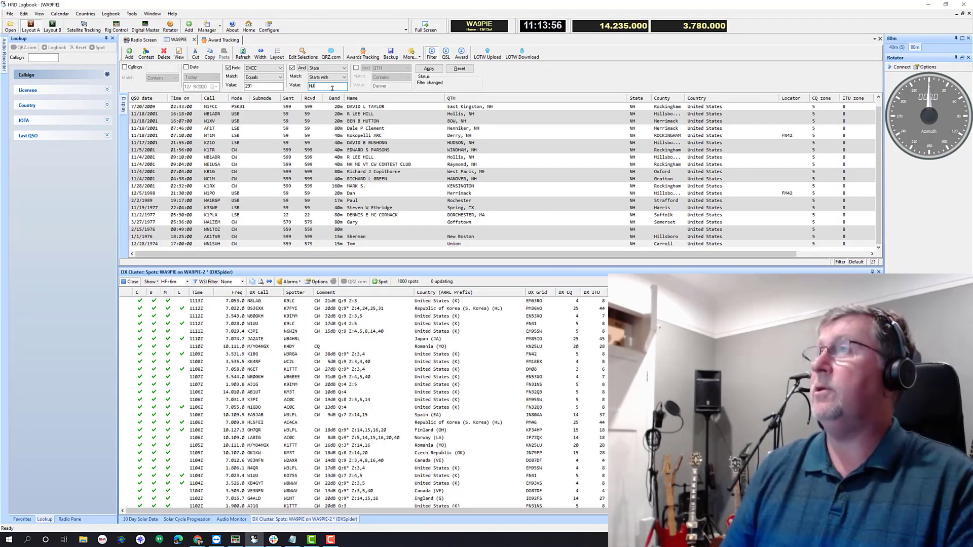
click(435, 68)
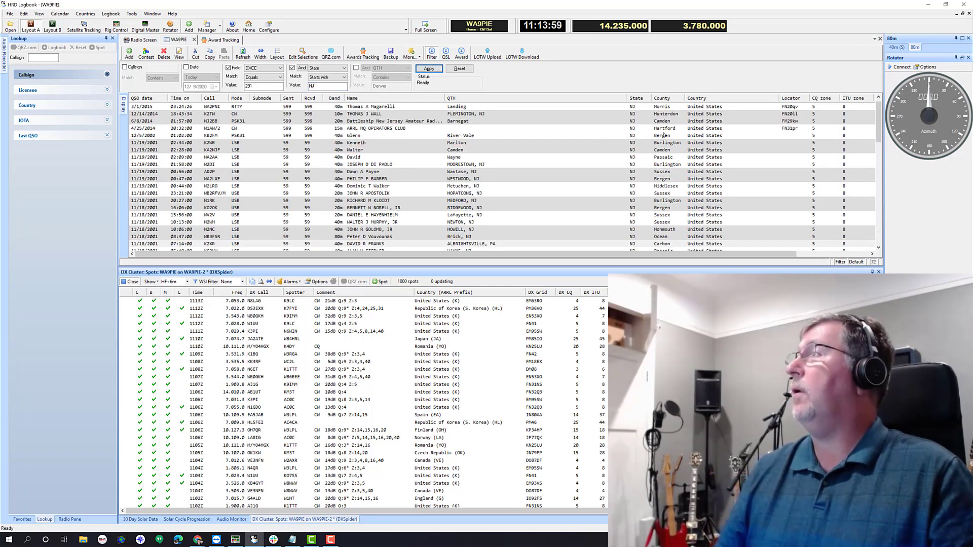
scroll(662, 136, down, 8)
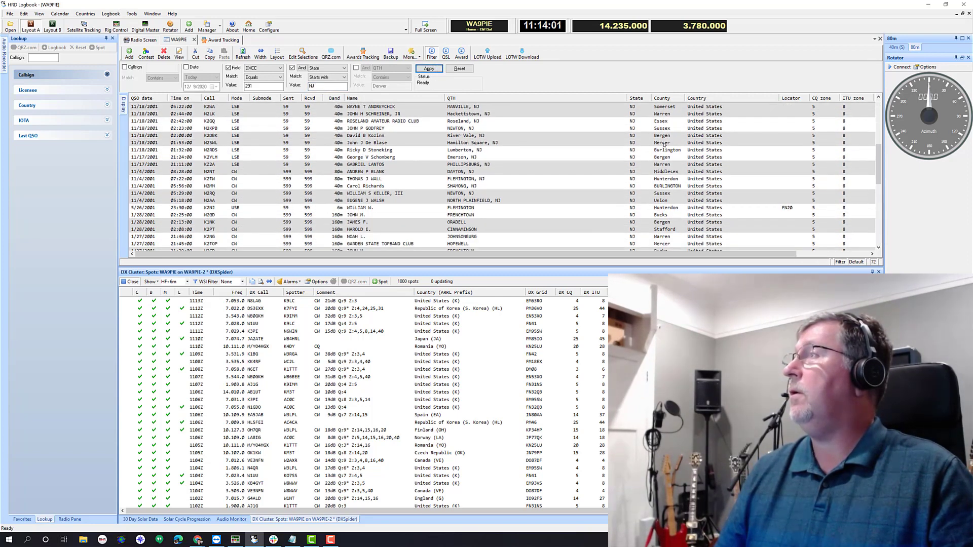
scroll(664, 144, down, 3)
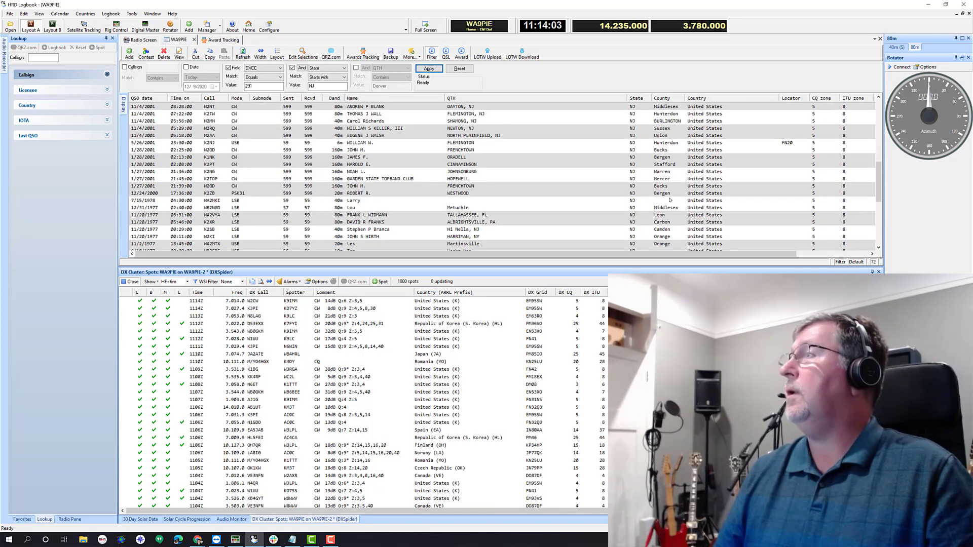
Find the 6/10/1977 Weehawken contact with no county, switch to the browser, and search Google for "what county is weehawken new jersey in"
click(670, 200)
scroll(659, 198, down, 2)
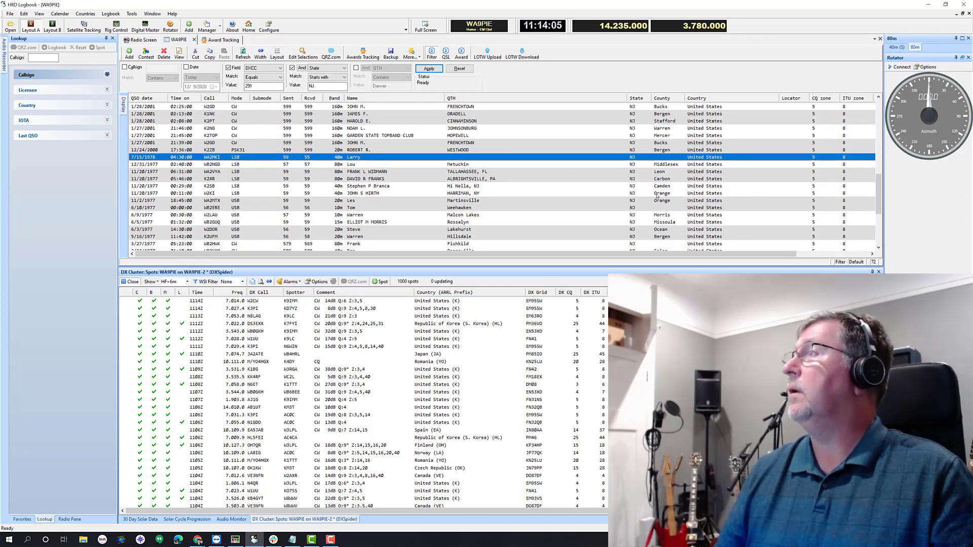
click(448, 208)
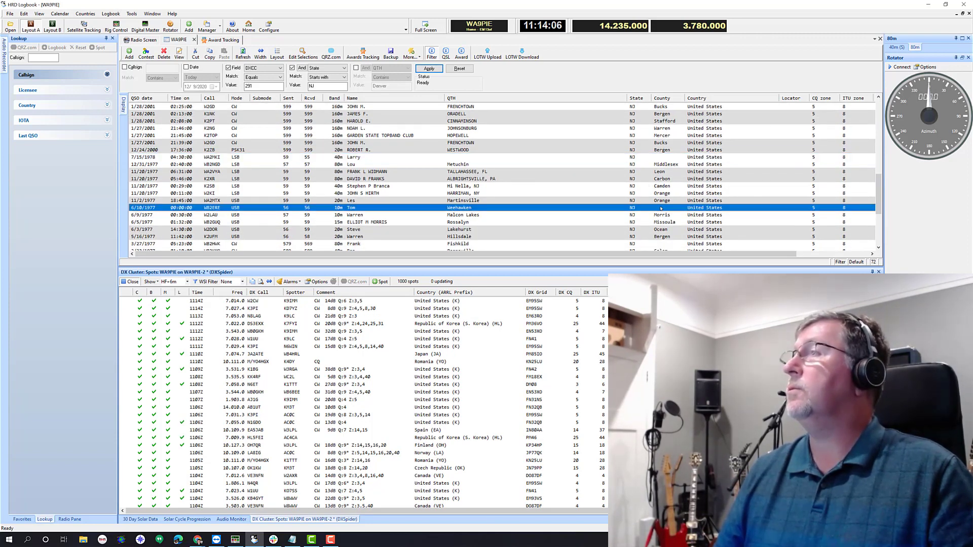
double_click(461, 210)
key(alt+Tab)
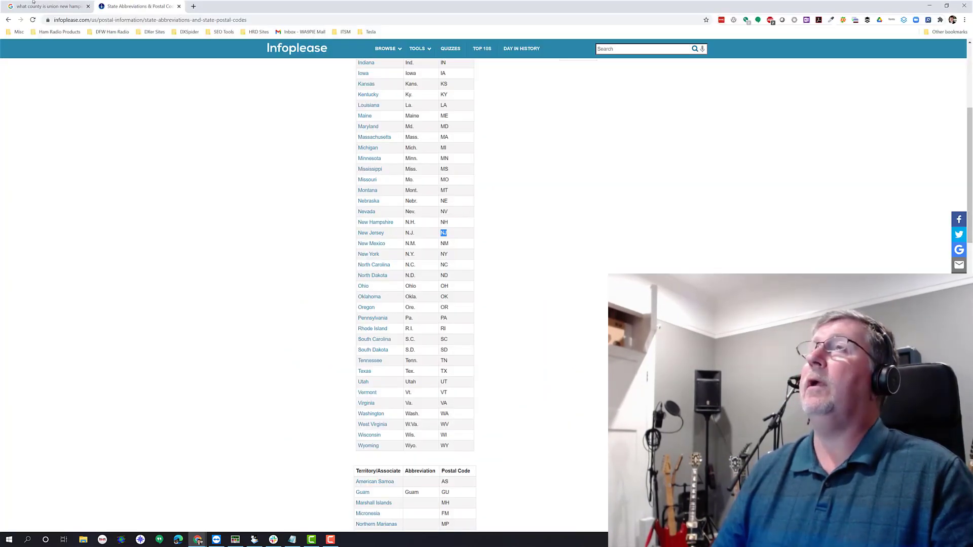
click(33, 3)
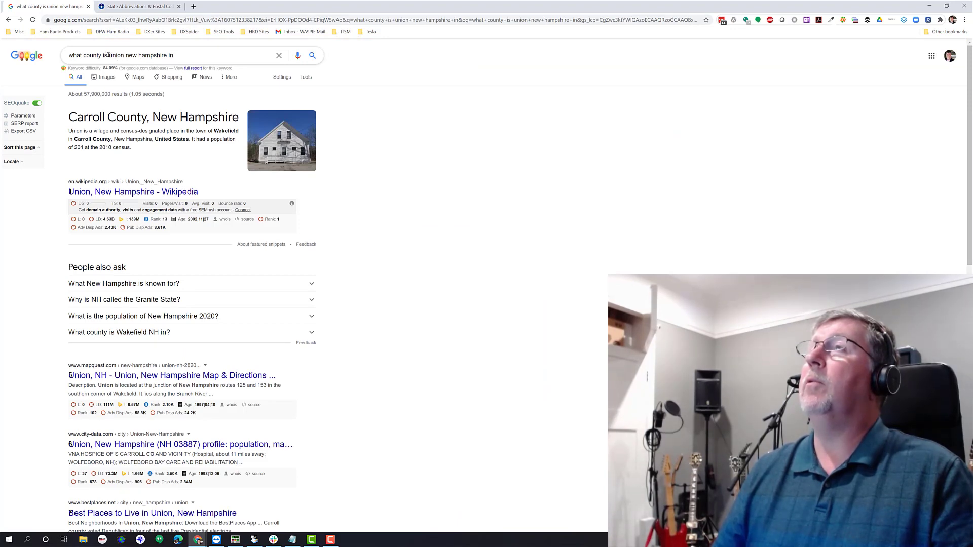
drag(110, 54, 164, 54)
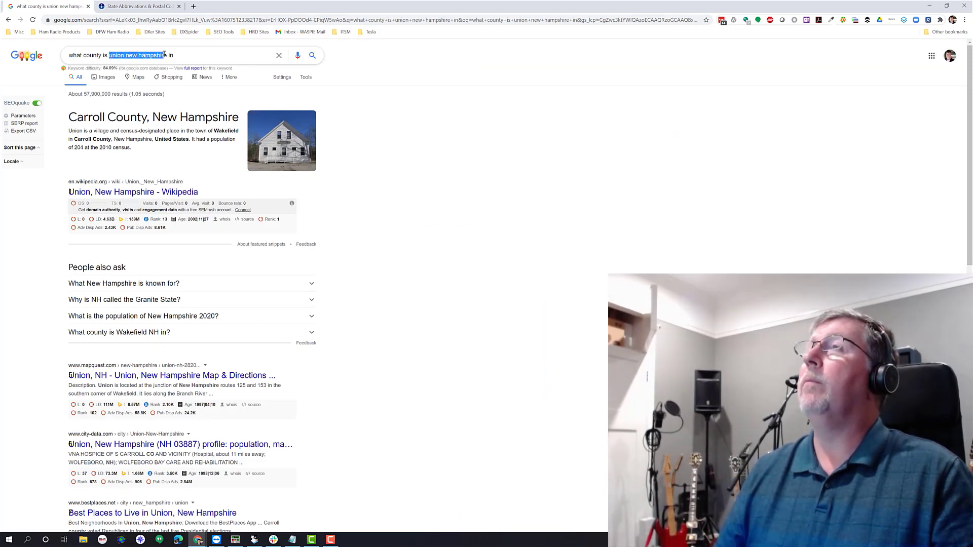
text(we)
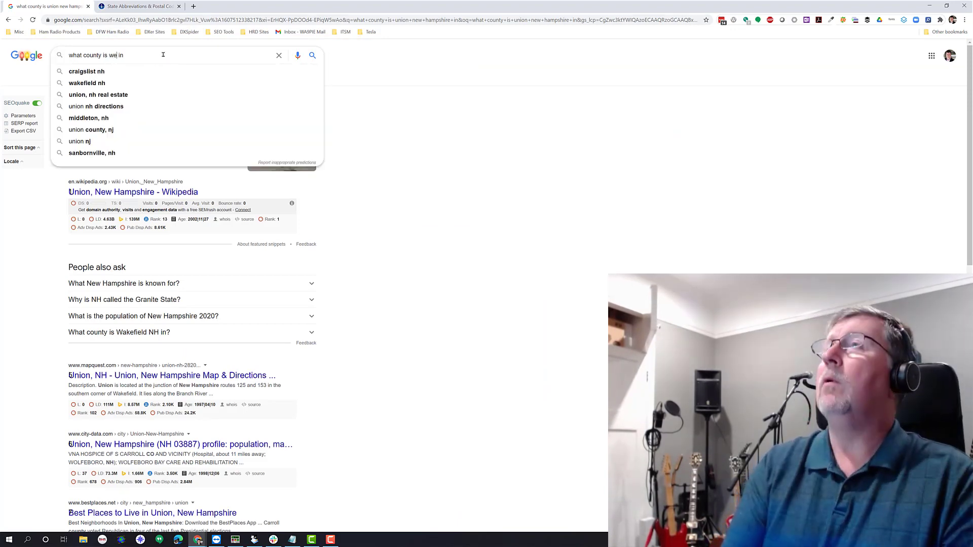
text(ehawken)
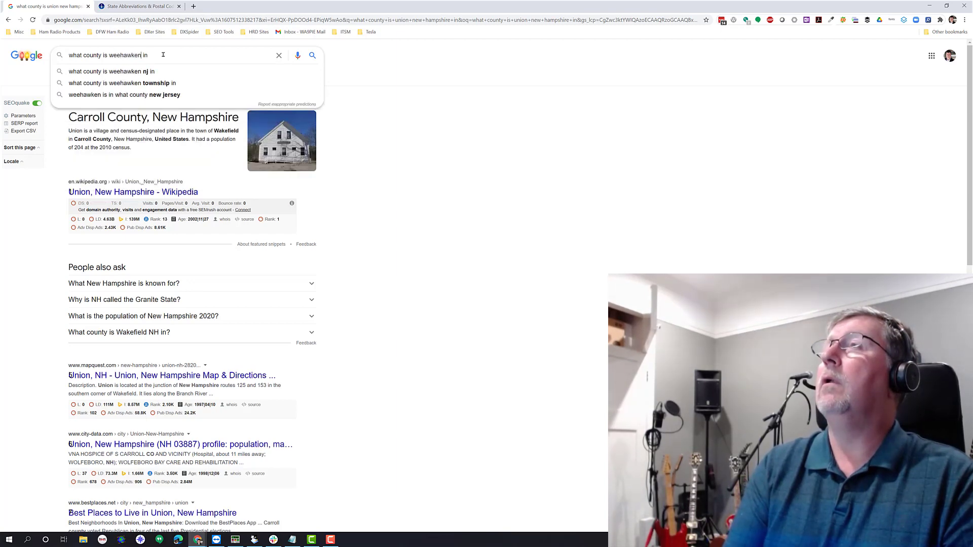
text( new jersey)
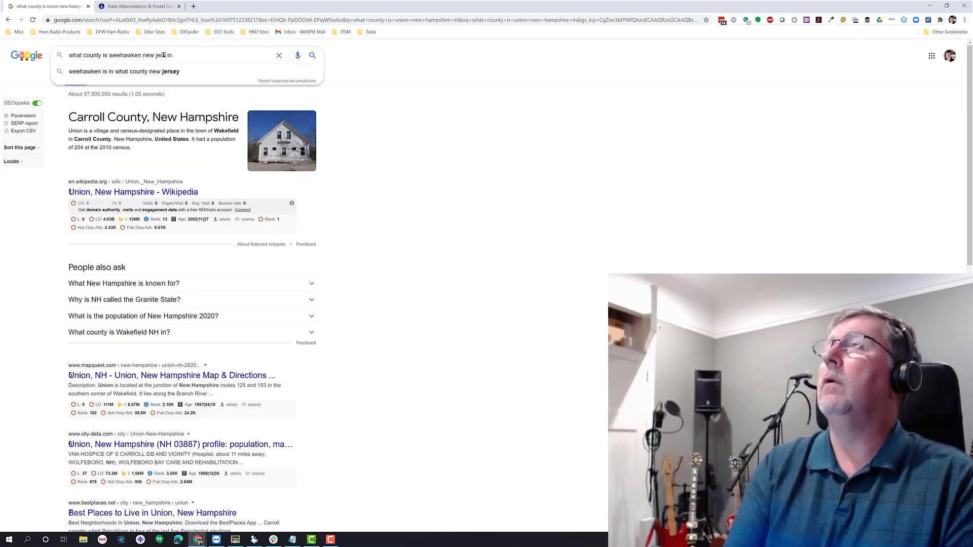
key(Return)
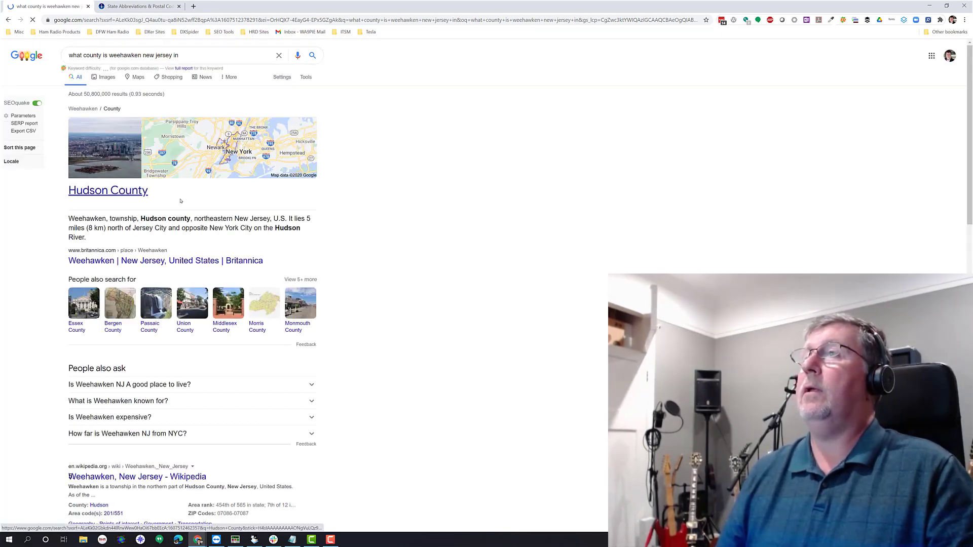
key(alt+Tab)
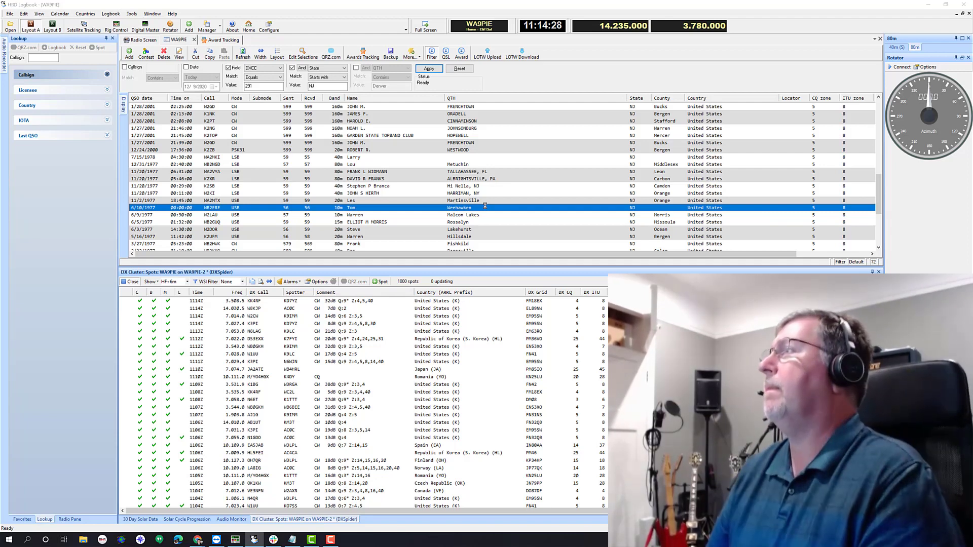
double_click(485, 205)
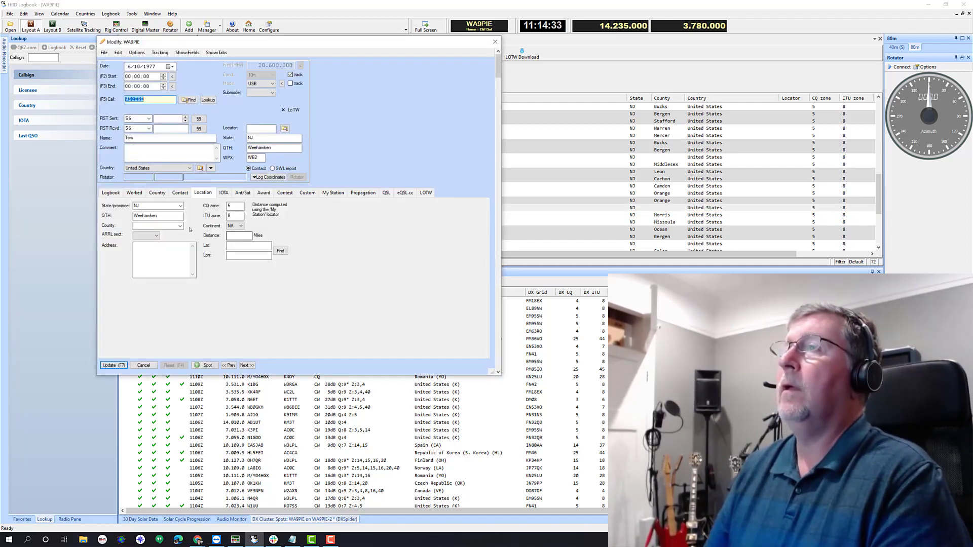
click(180, 225)
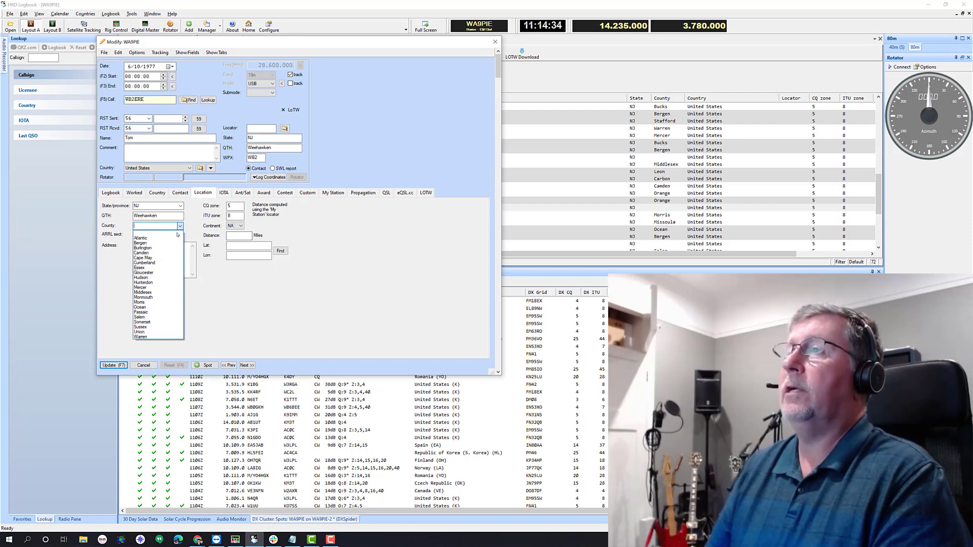
click(152, 277)
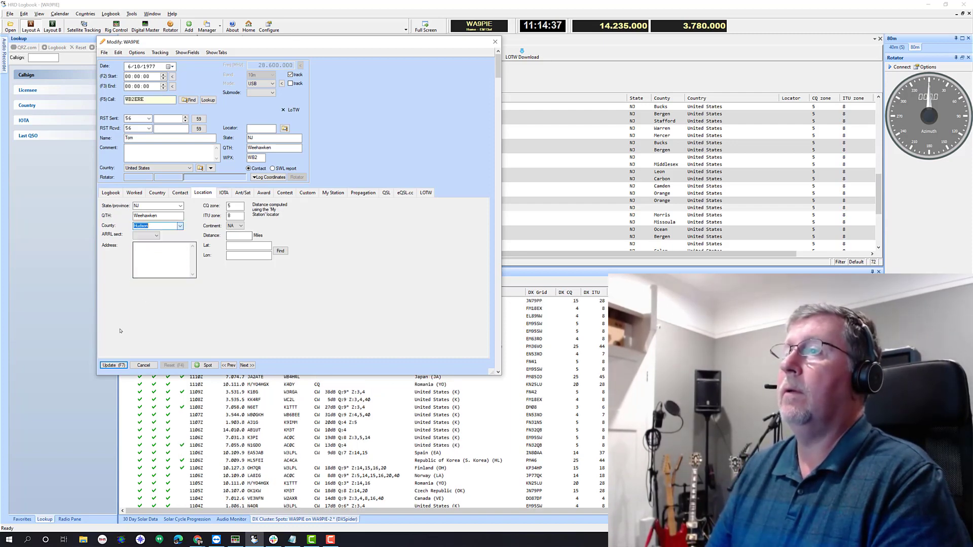
click(106, 364)
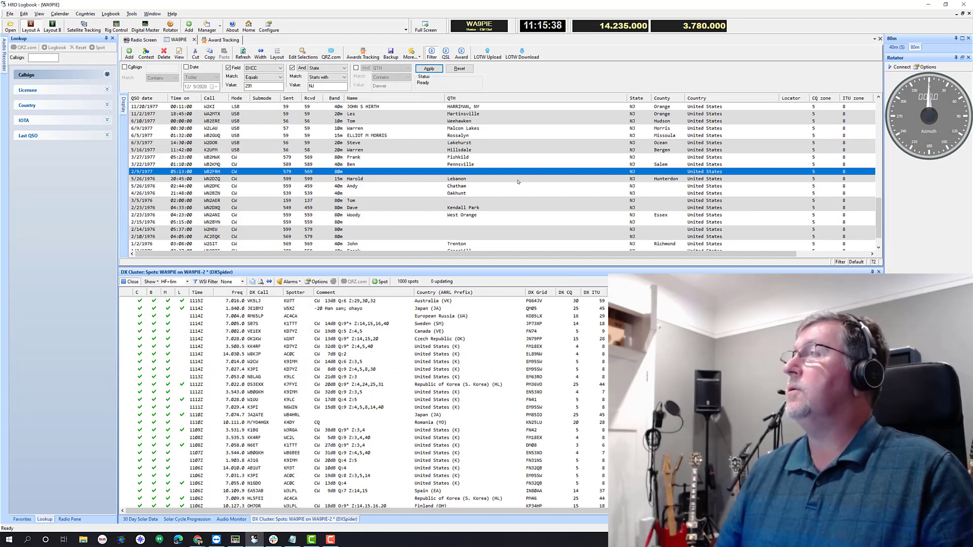
click(522, 189)
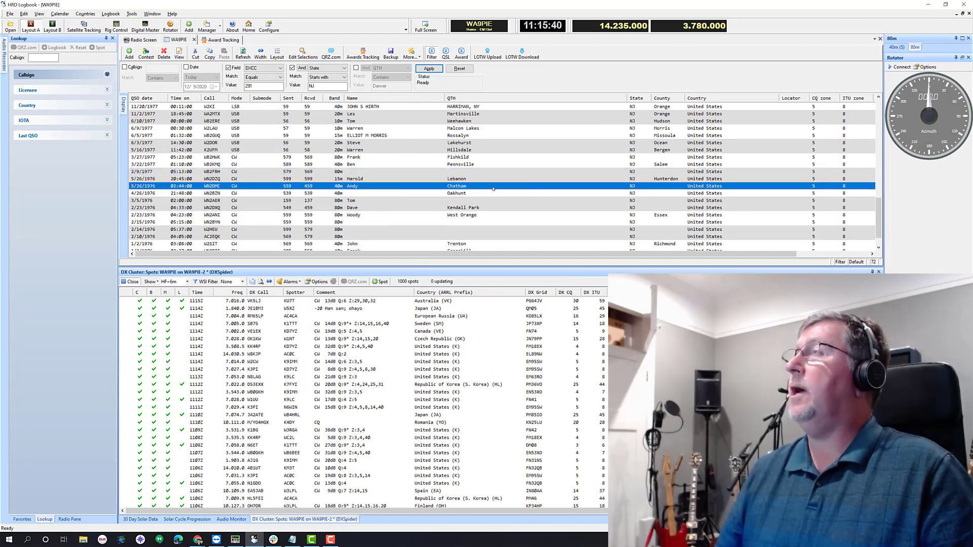
key(alt+Tab)
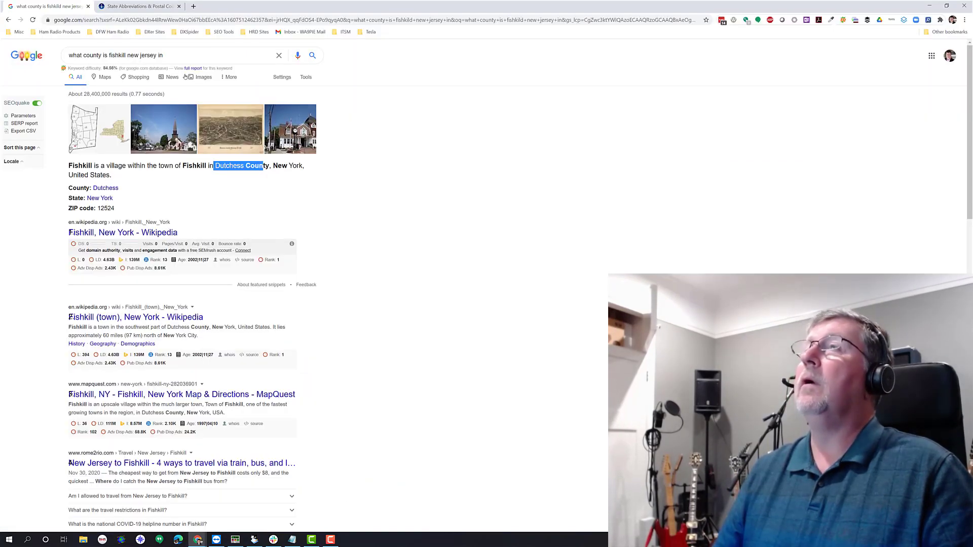
double_click(113, 55)
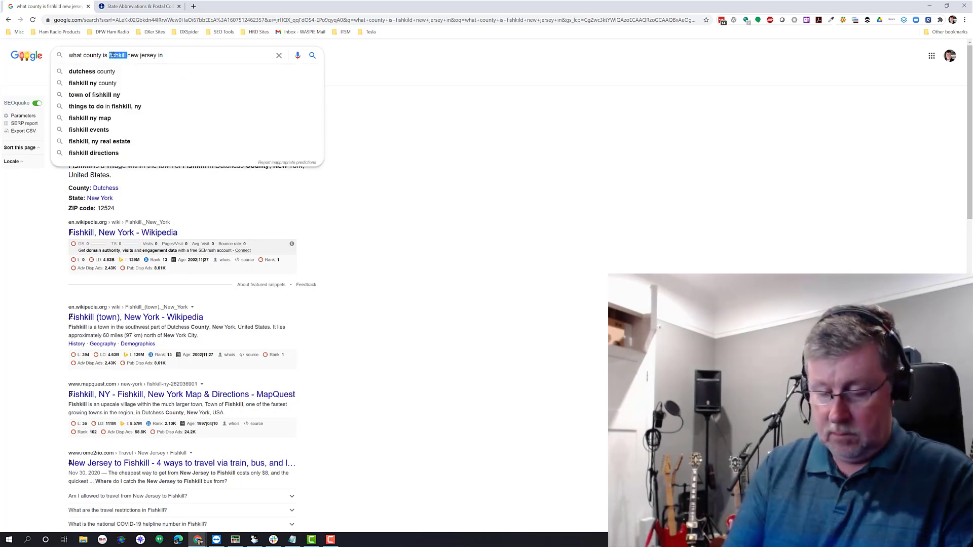
text(chatham)
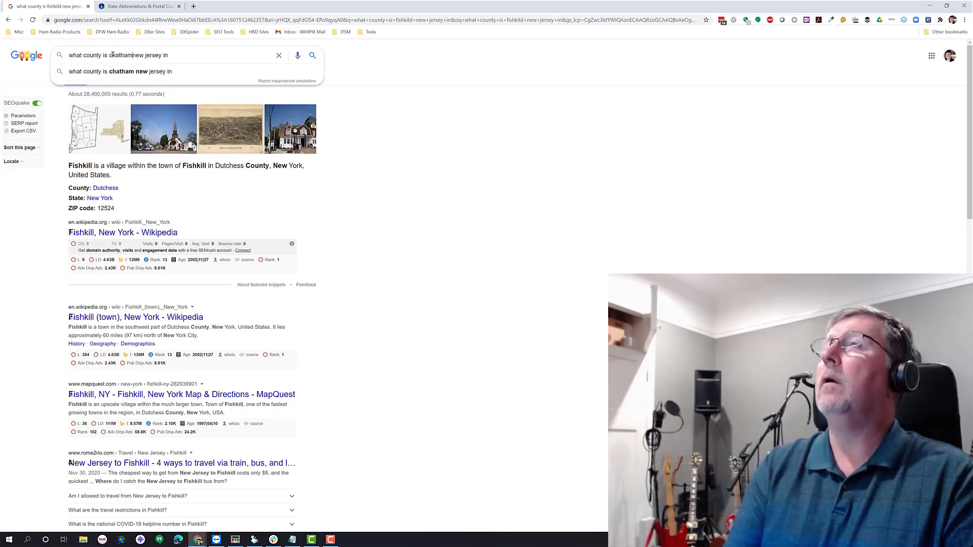
key(Return)
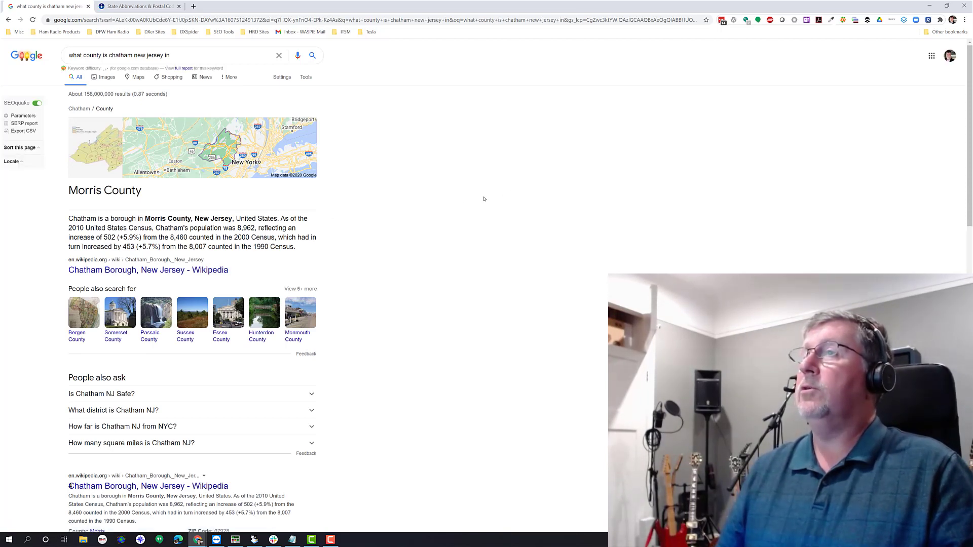
Return to HRD Logbook, set the 5/26/1976 Chatham contact's county to Morris, and save the update
key(alt+Tab)
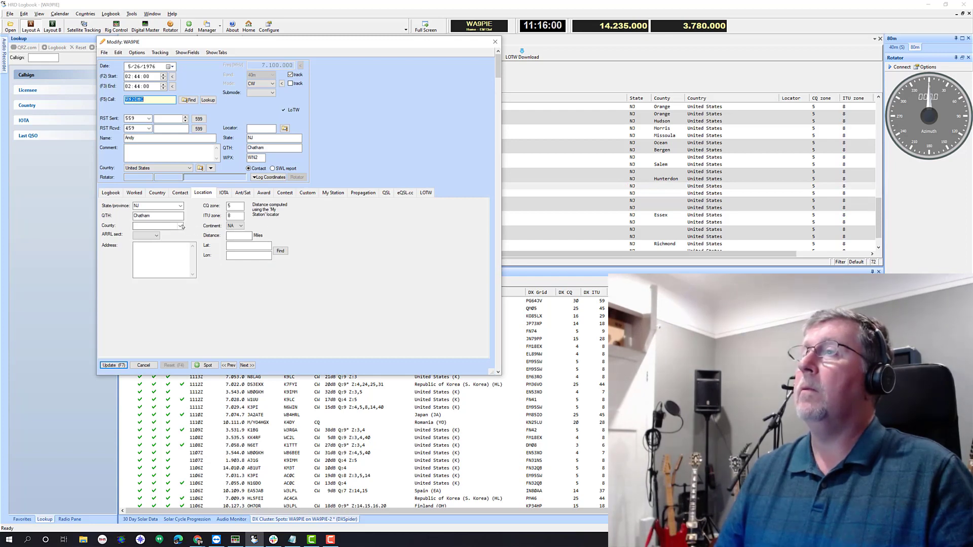
click(180, 226)
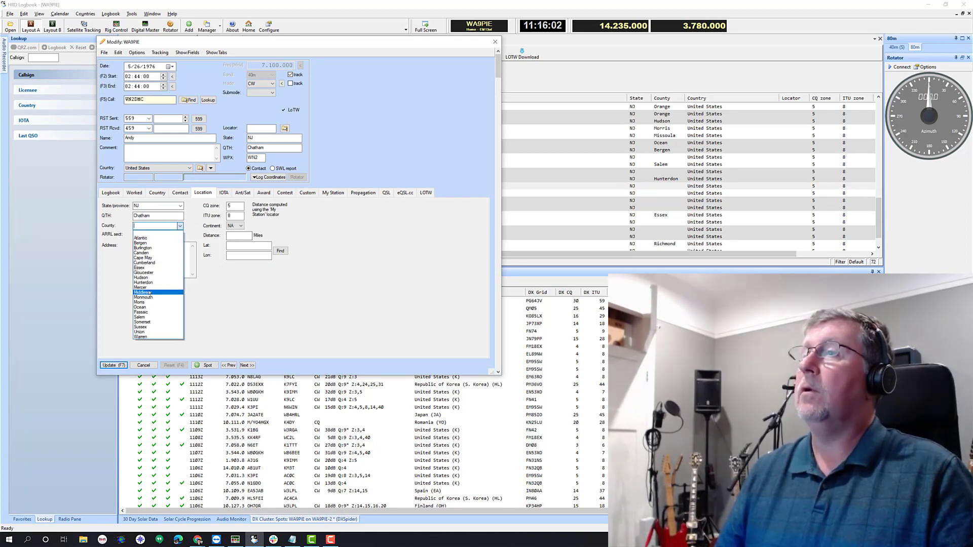
click(147, 303)
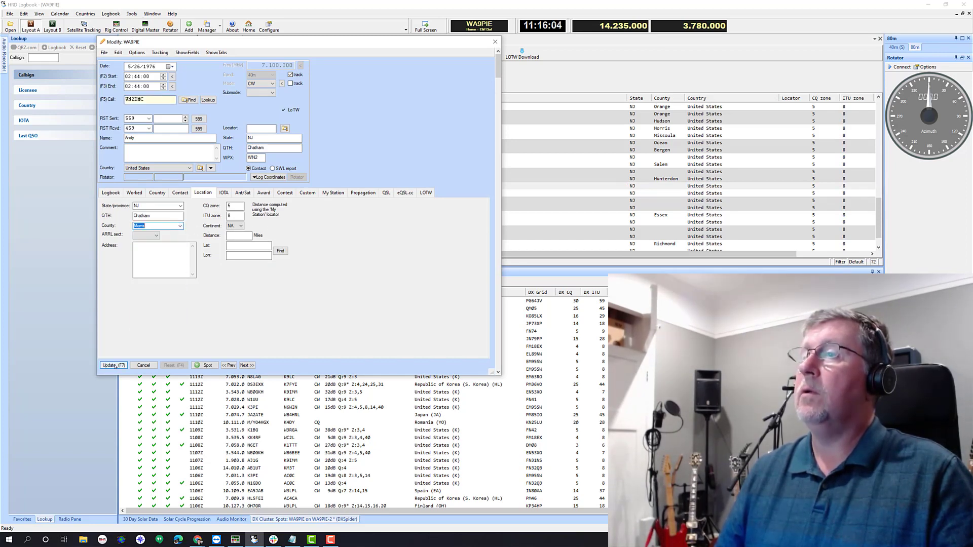
click(114, 365)
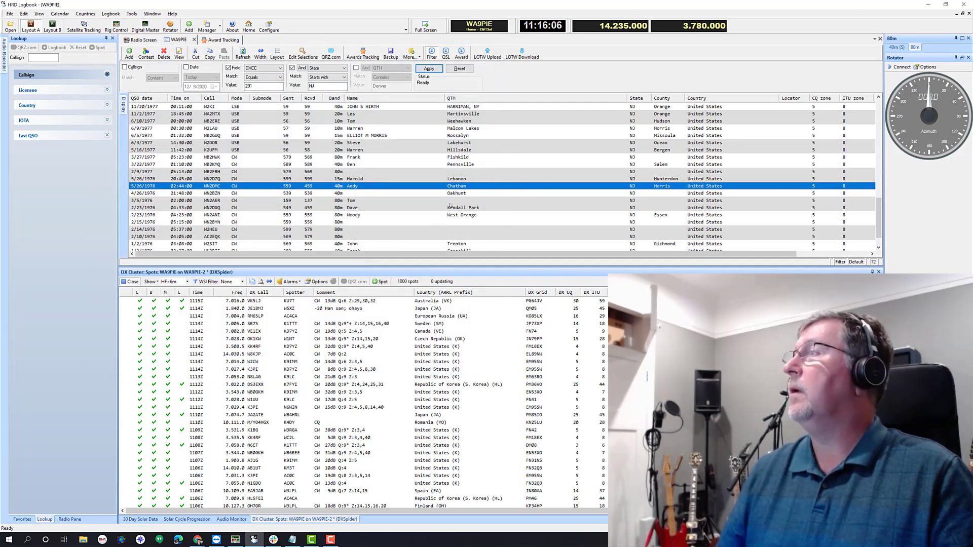
click(455, 193)
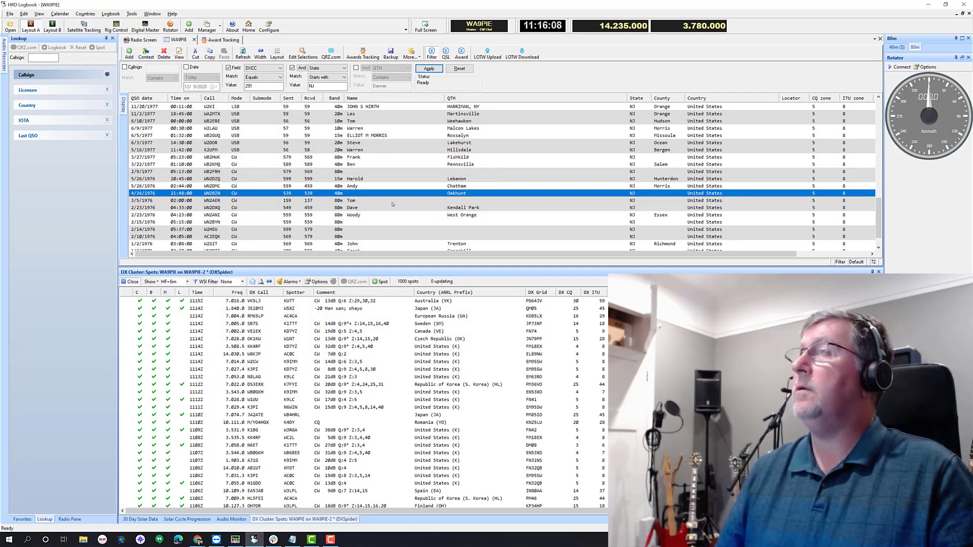
key(alt+Tab)
double_click(117, 56)
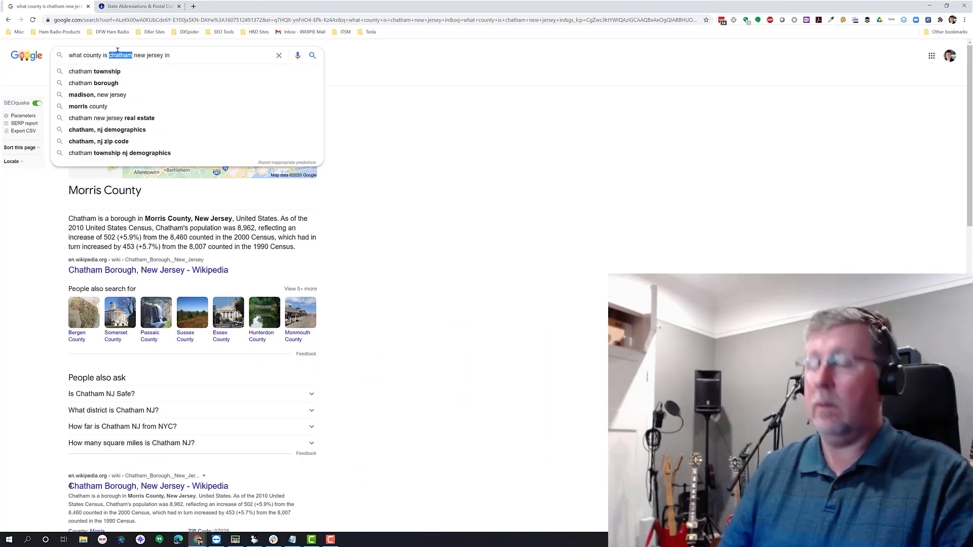
text(oak)
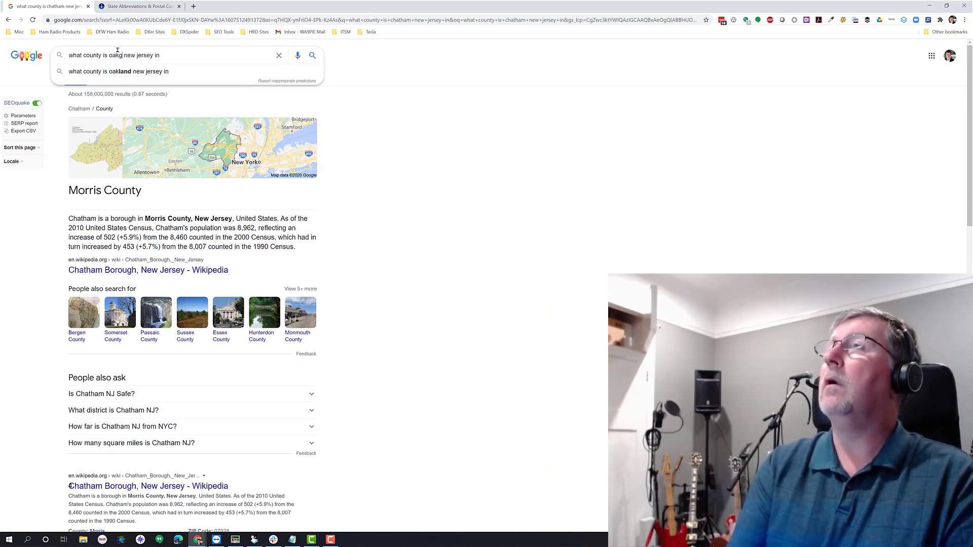
text(hunt)
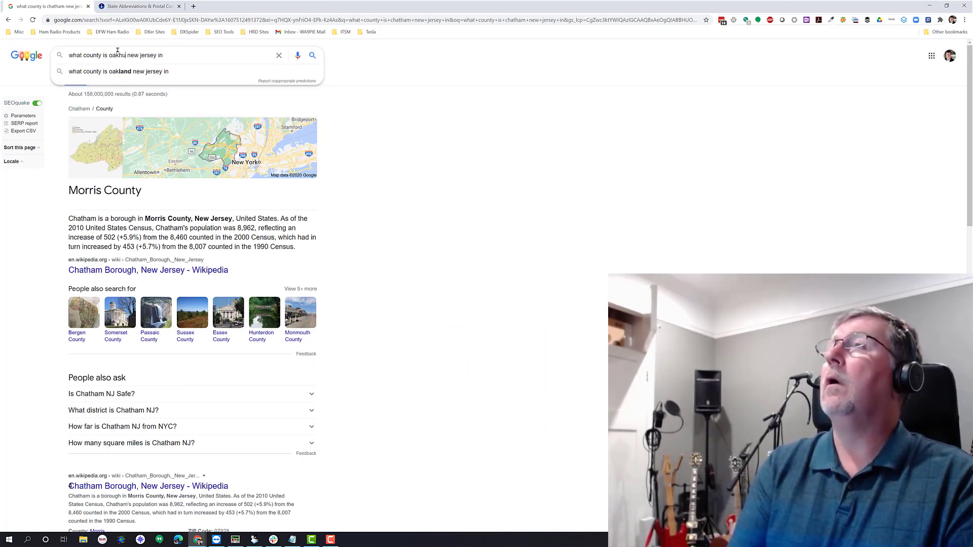
key(Return)
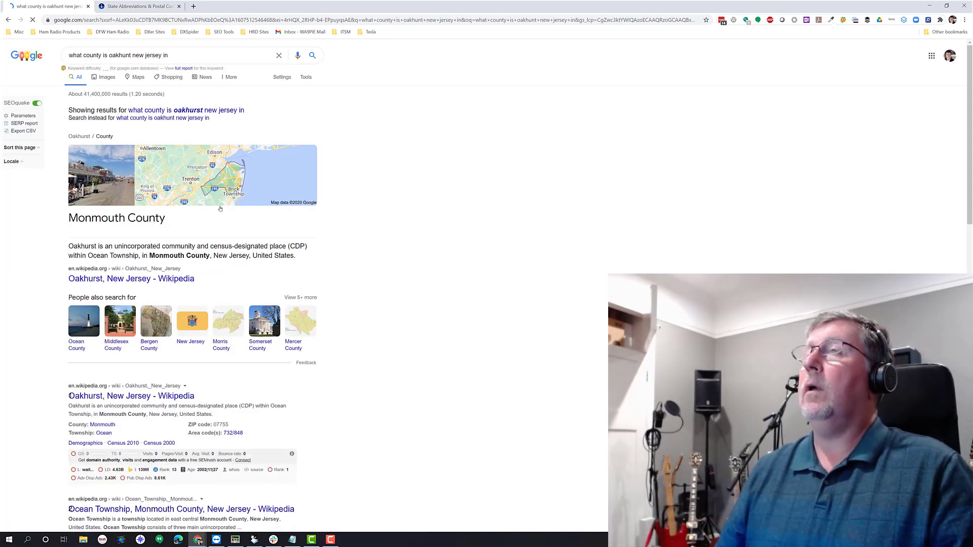
key(alt+Tab)
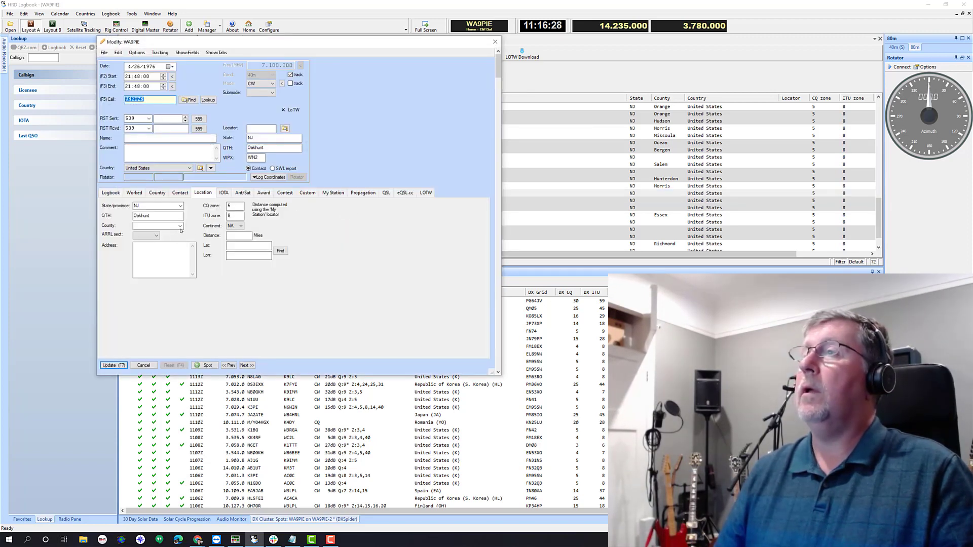
click(180, 226)
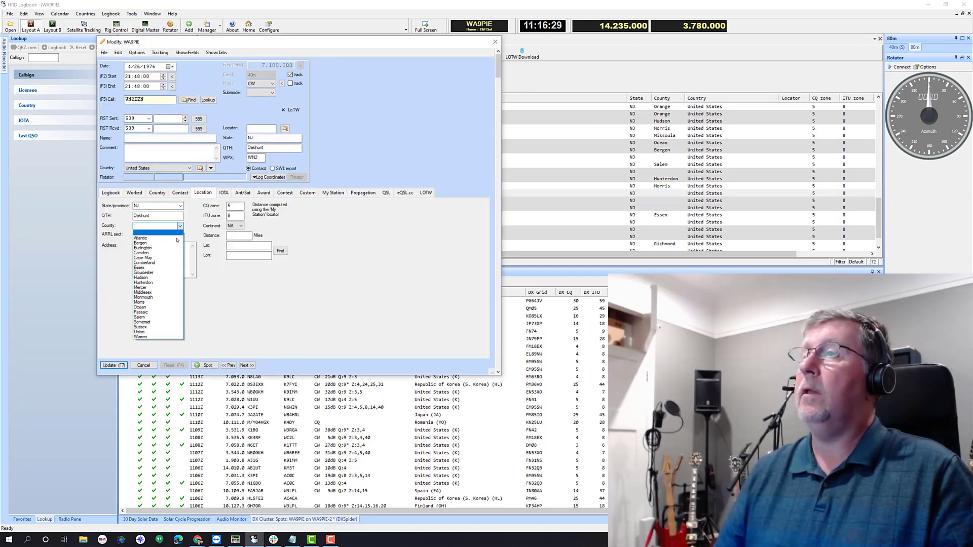
click(156, 298)
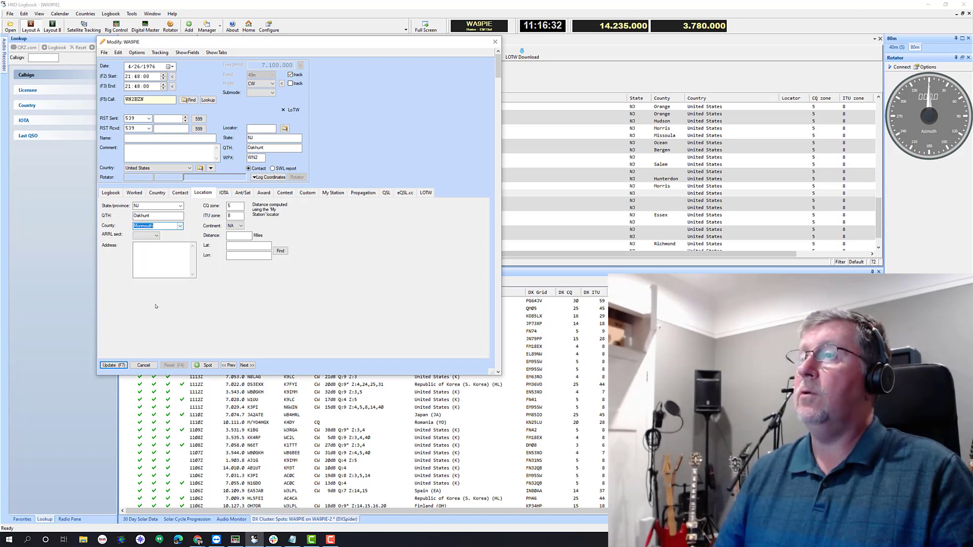
click(103, 366)
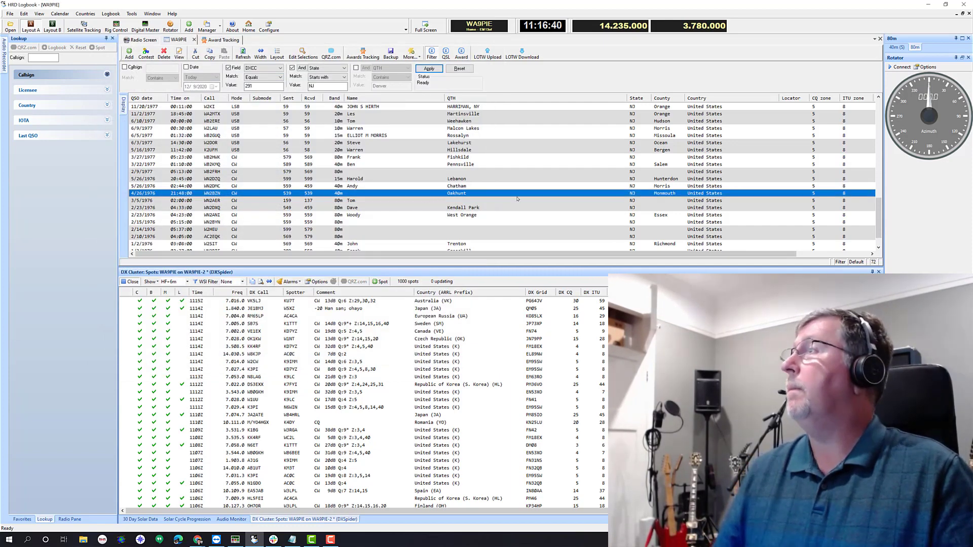
click(547, 208)
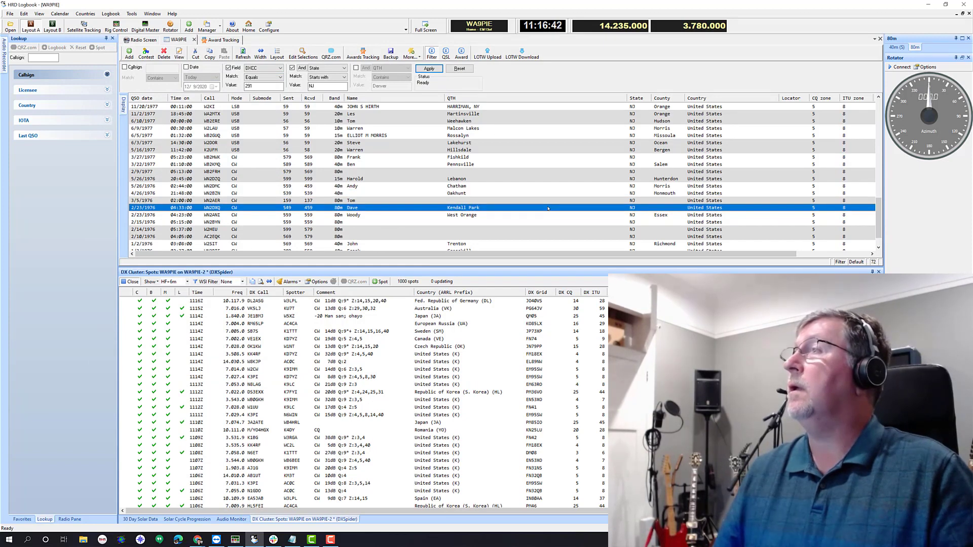
key(alt+Tab)
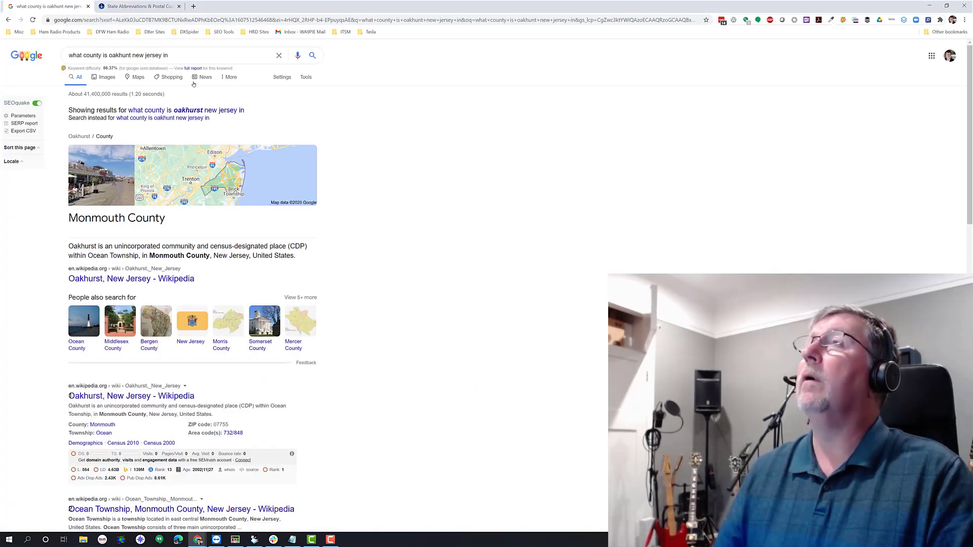
double_click(116, 55)
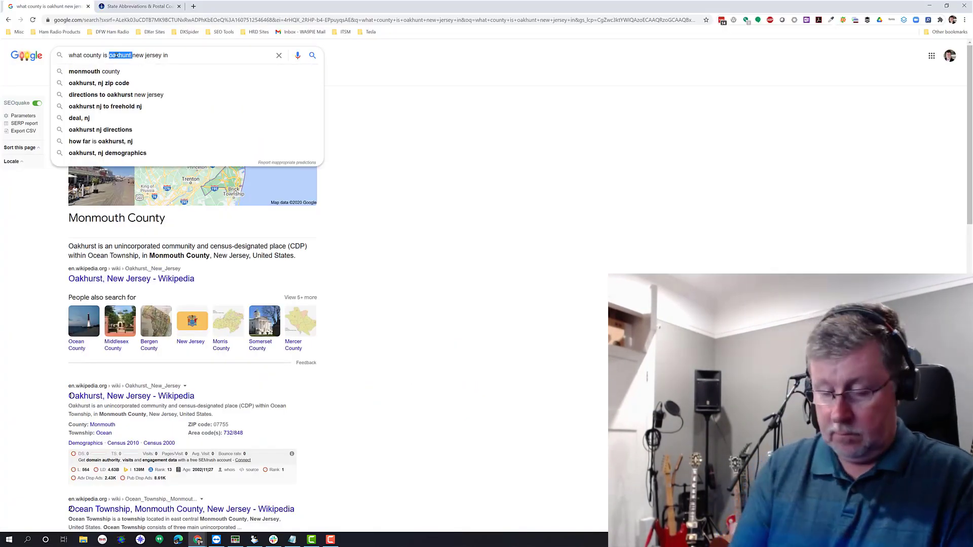
text(kendall park)
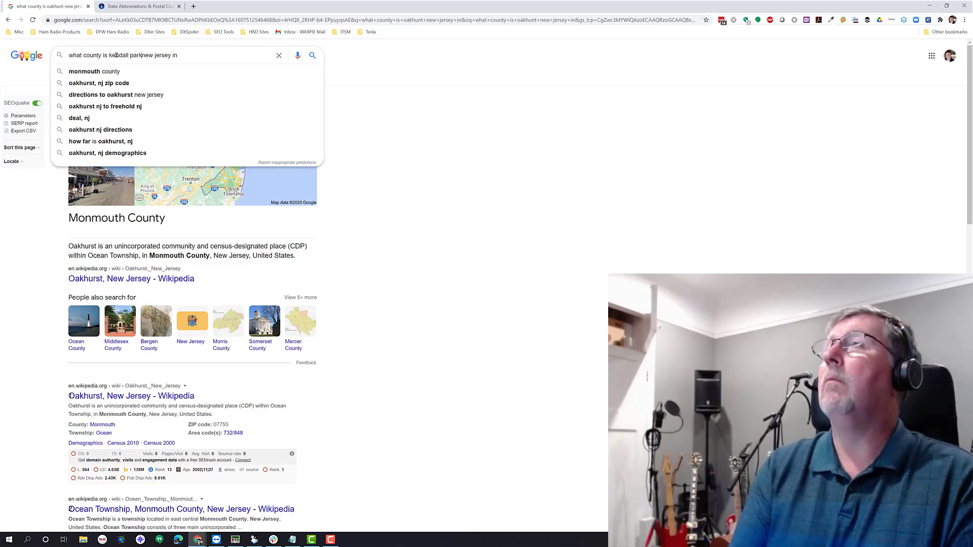
key(Return)
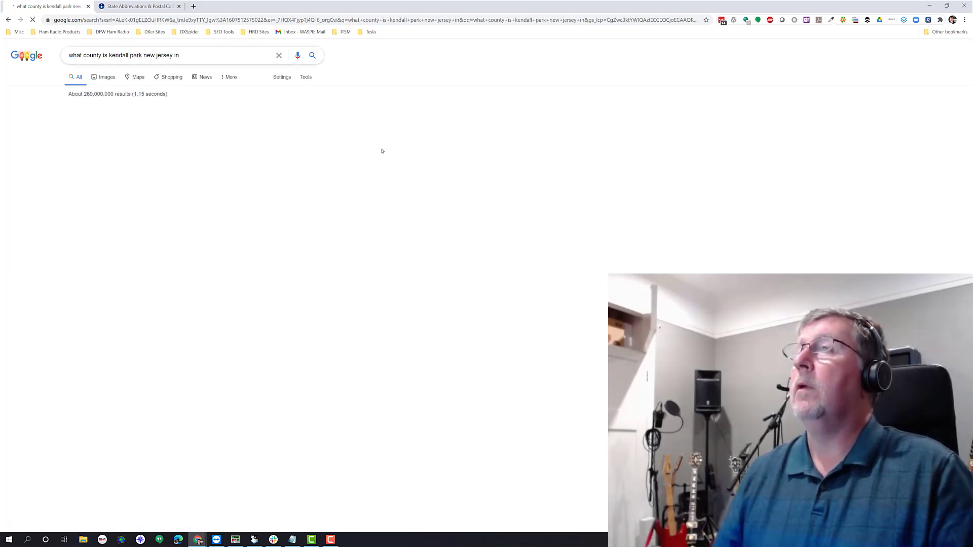
key(alt+Tab)
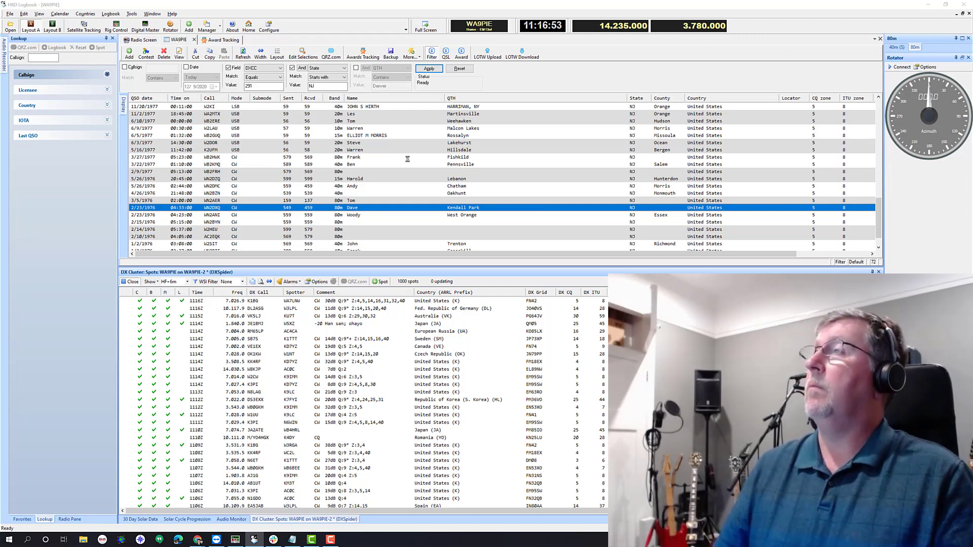
double_click(230, 207)
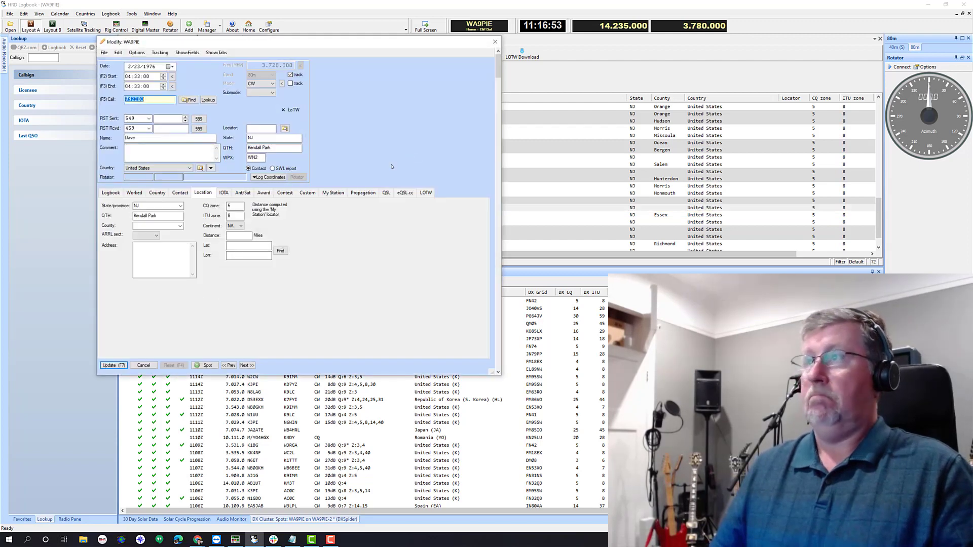
click(179, 226)
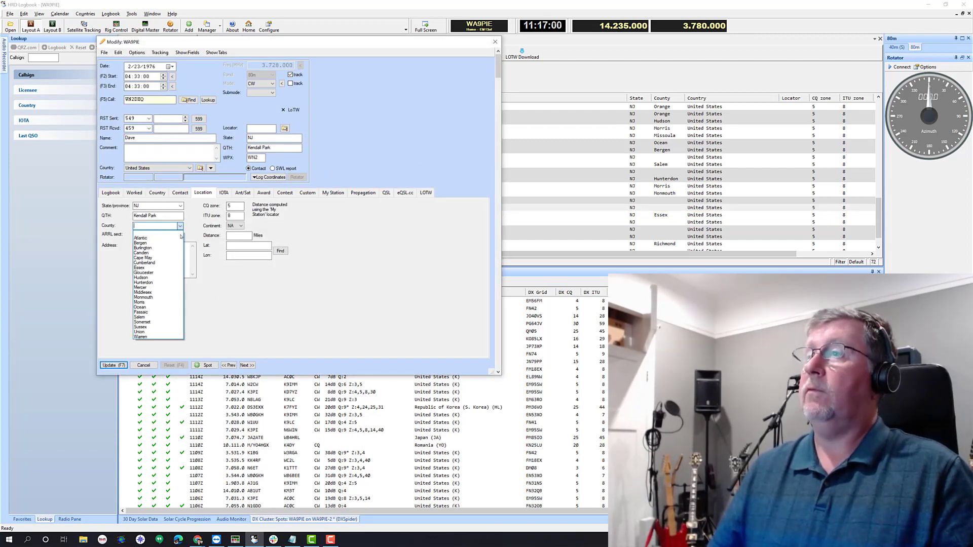
click(149, 292)
click(113, 365)
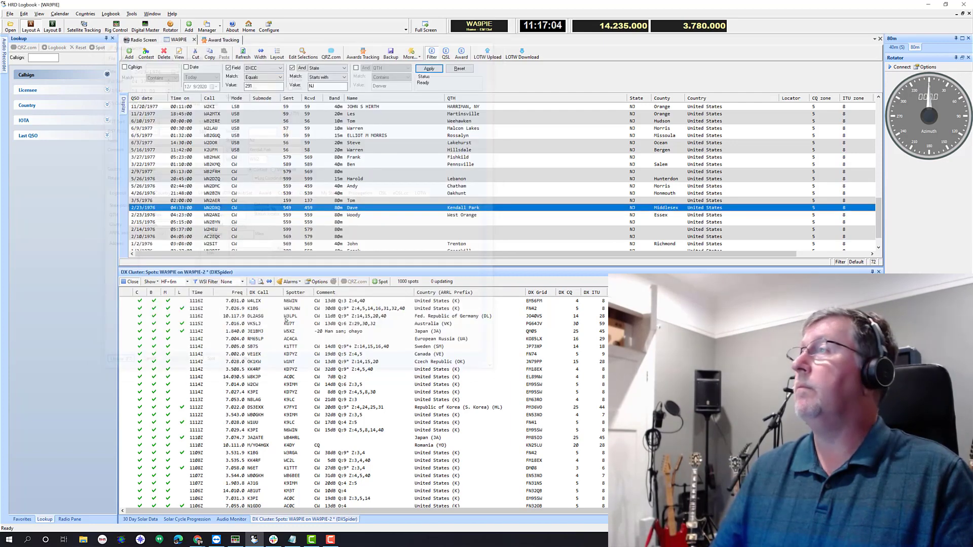
click(594, 215)
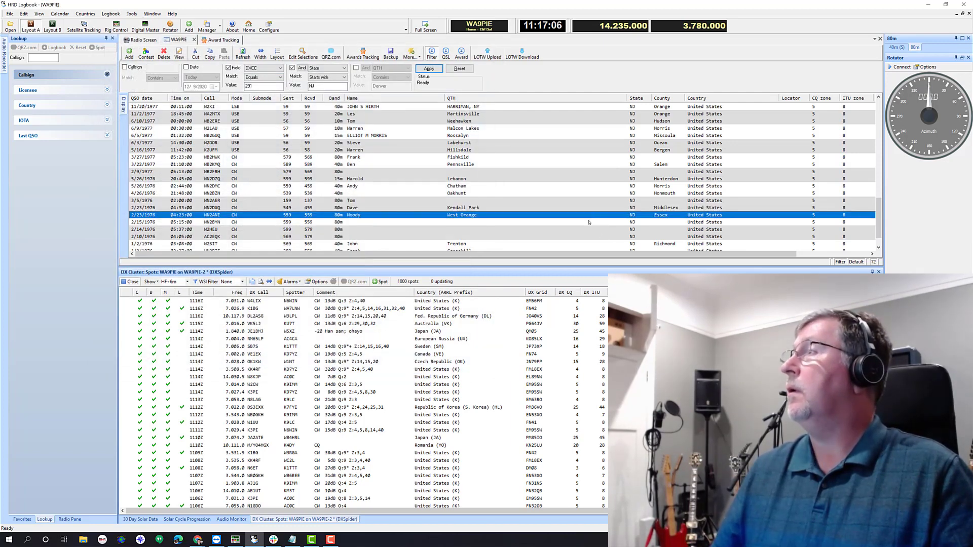
click(589, 223)
click(588, 229)
click(588, 235)
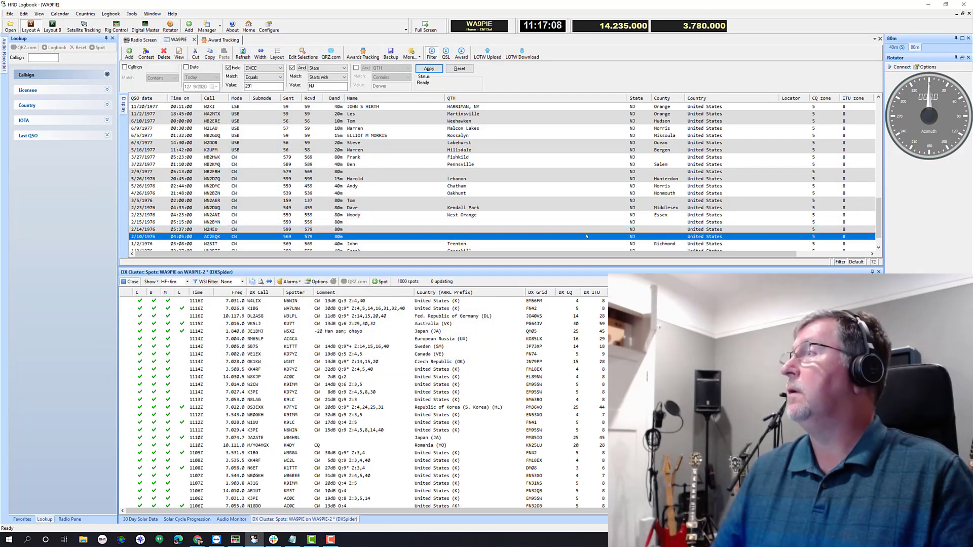
scroll(587, 234, down, 1)
click(568, 229)
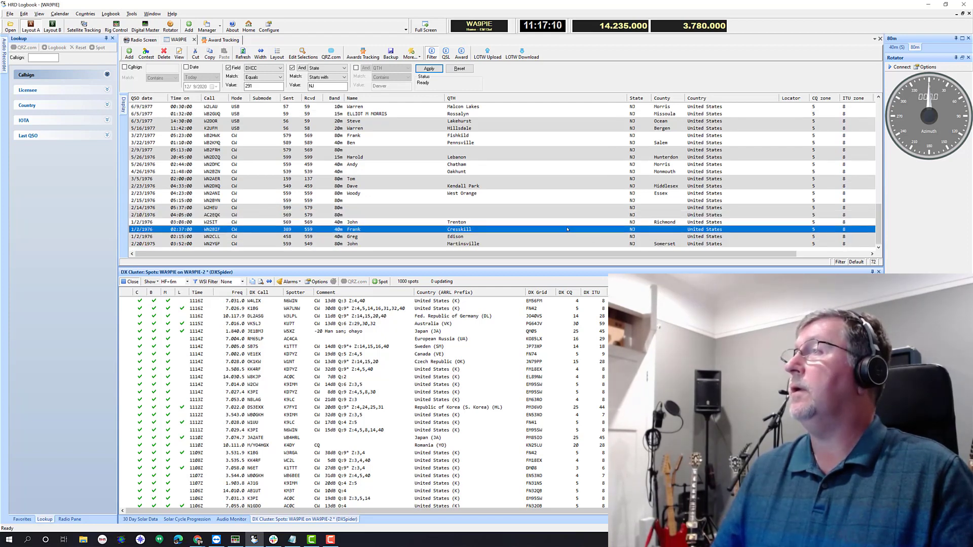
key(alt+Tab)
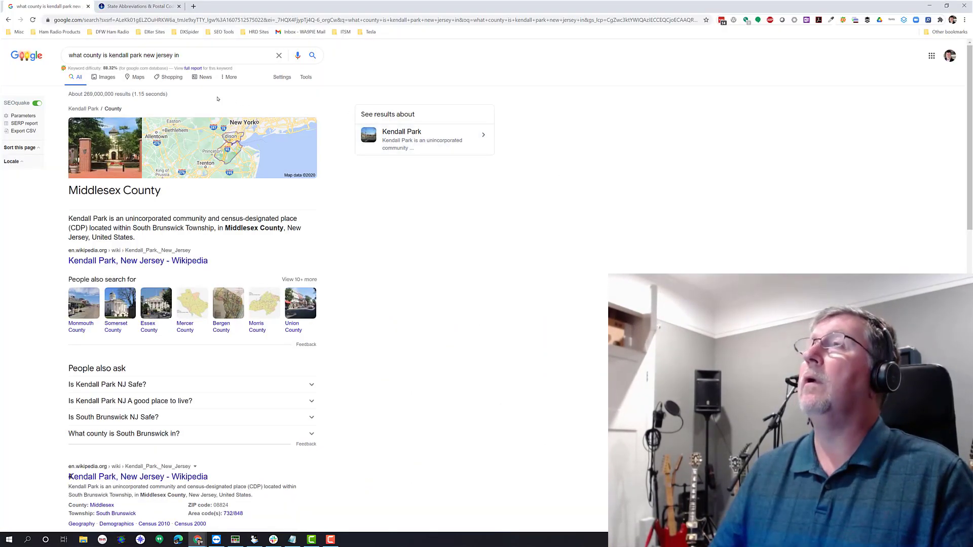
double_click(117, 56)
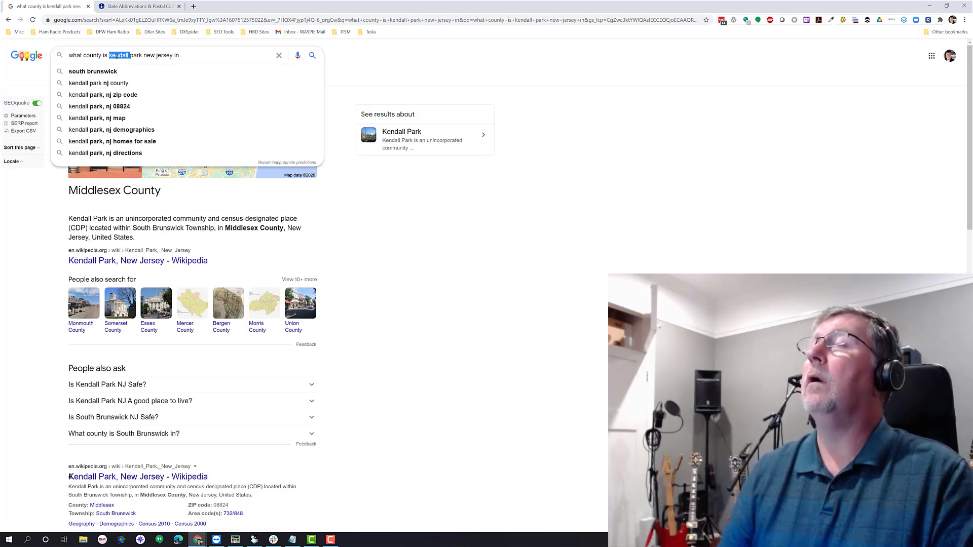
key(Delete)
key(Delete)
key(Delete)
key(Delete)
key(Delete)
key(Delete)
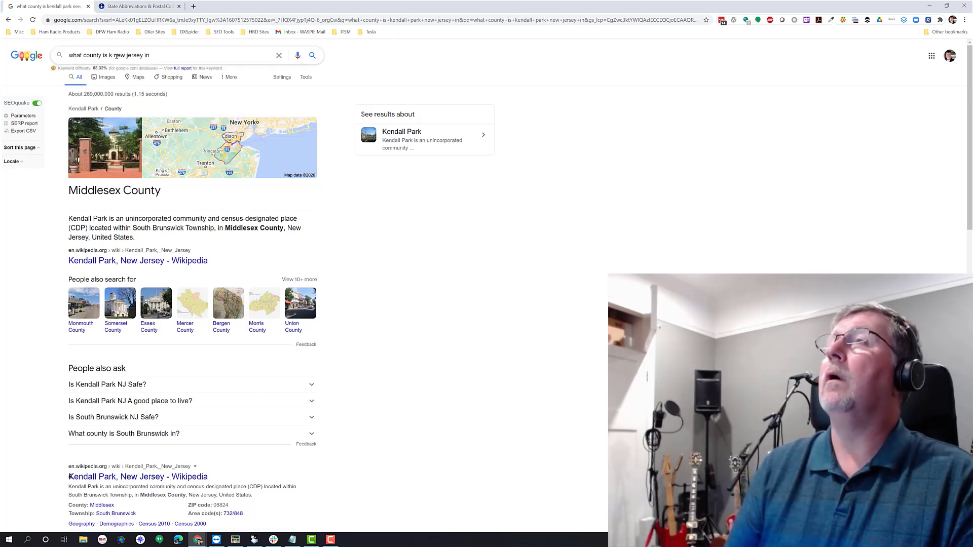
text(cresskill)
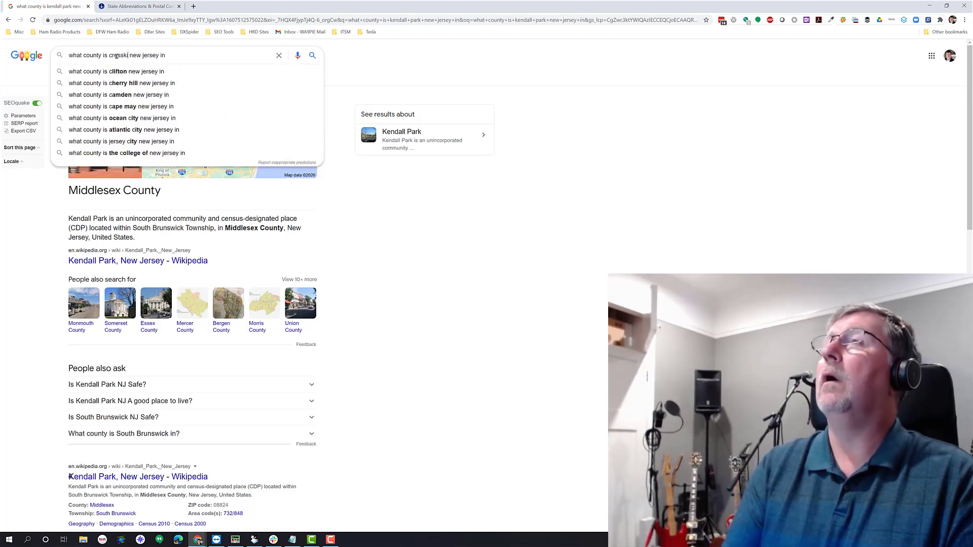
key(Return)
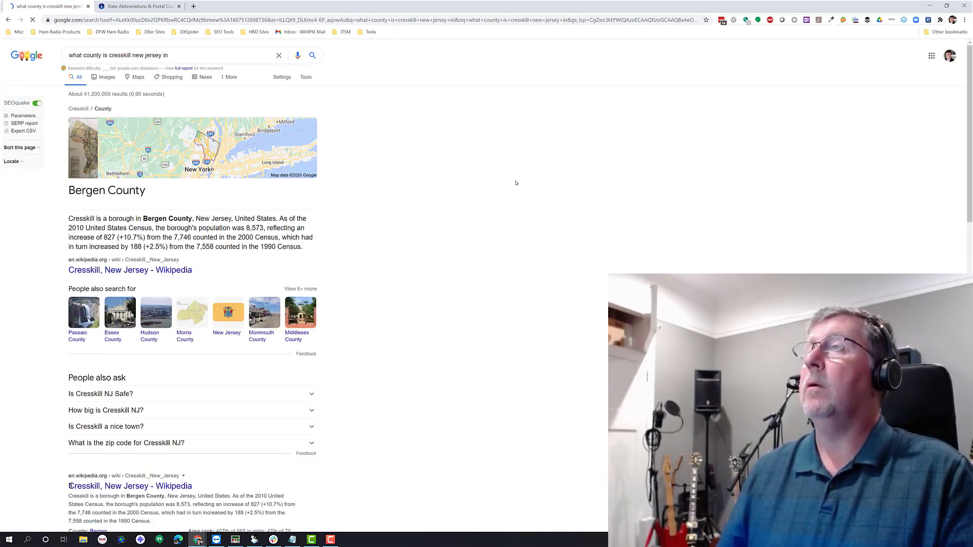
Return to HRD Logbook, set the 1/2/1976 Cresskill contact's county to Bergen, and save the update
key(alt+Tab)
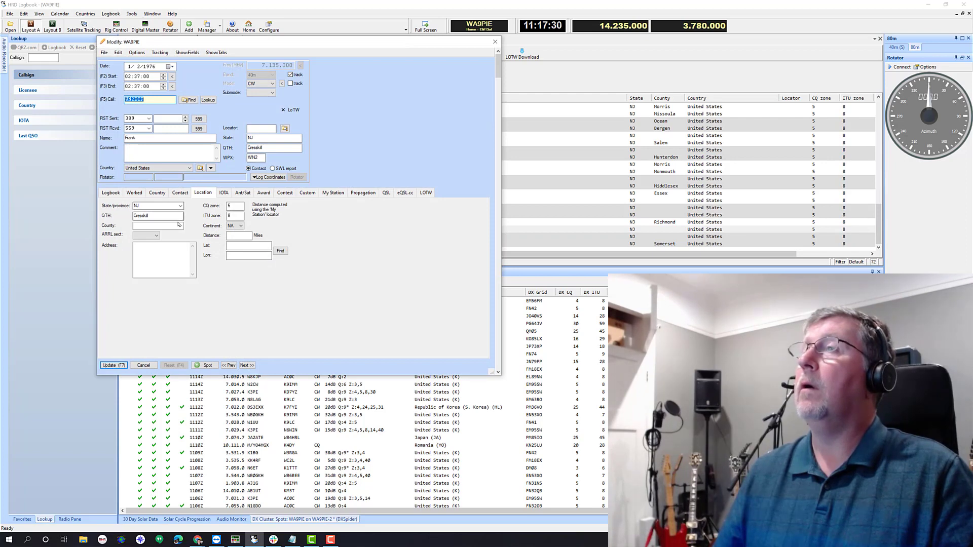
click(178, 225)
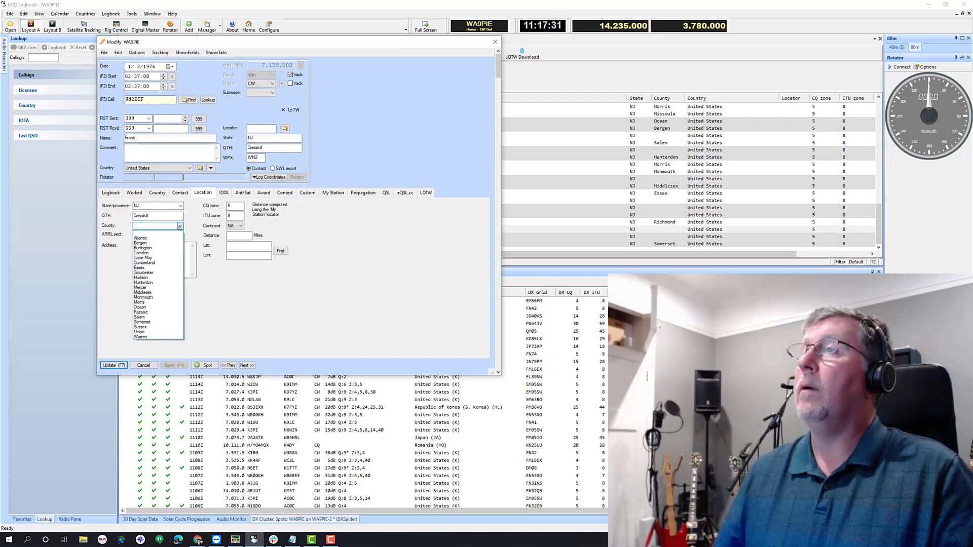
click(152, 242)
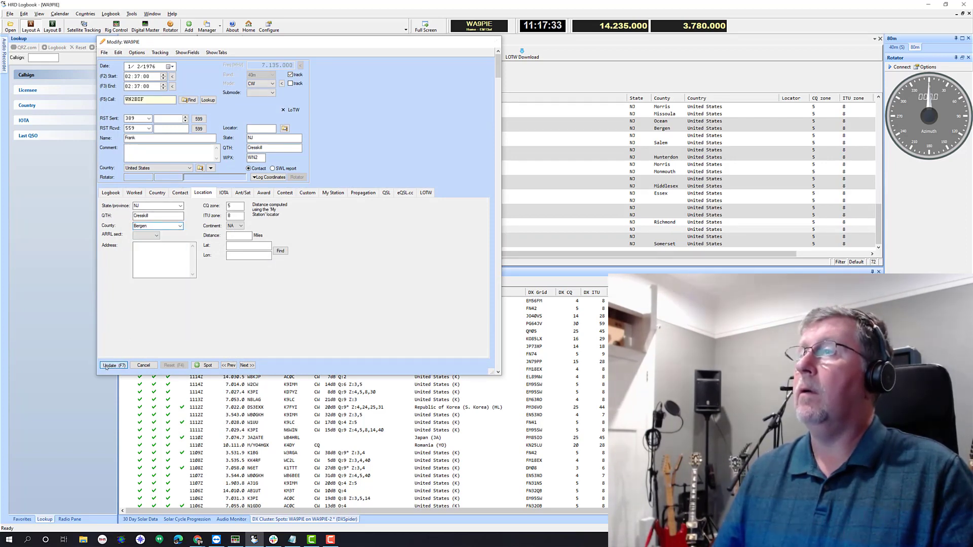
click(106, 366)
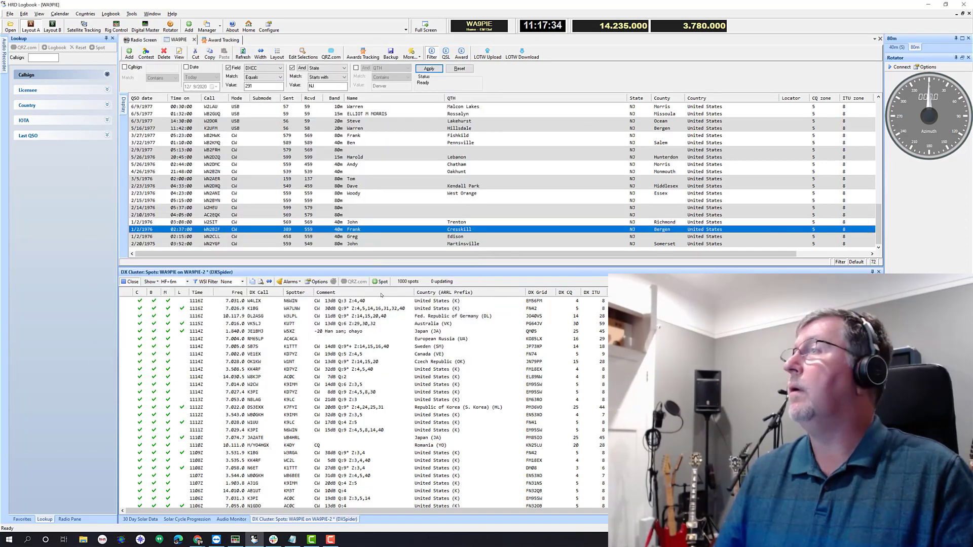
Open the 1/2/1976 Edison contact for editing, switch to the browser, and search Google for "what county is edison new jersey in"
click(501, 237)
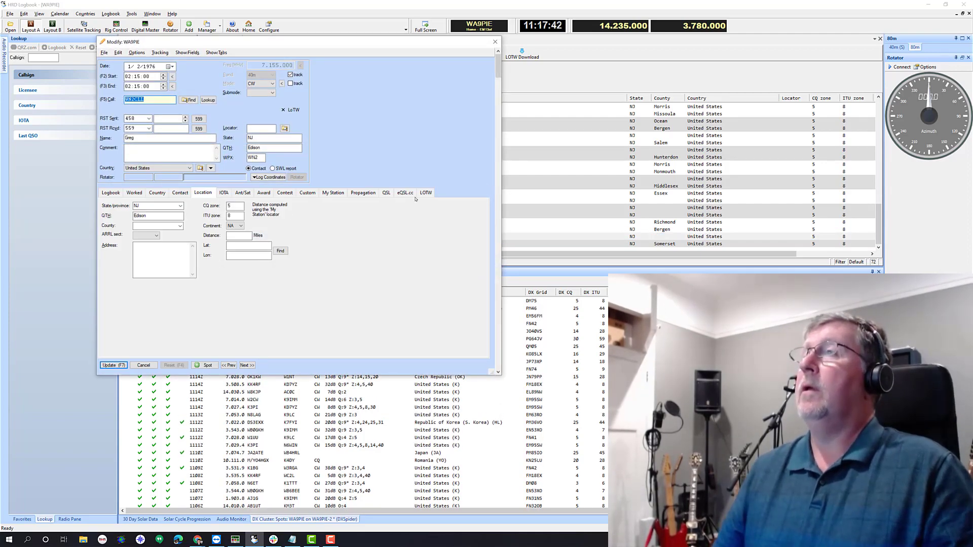
key(alt+Tab)
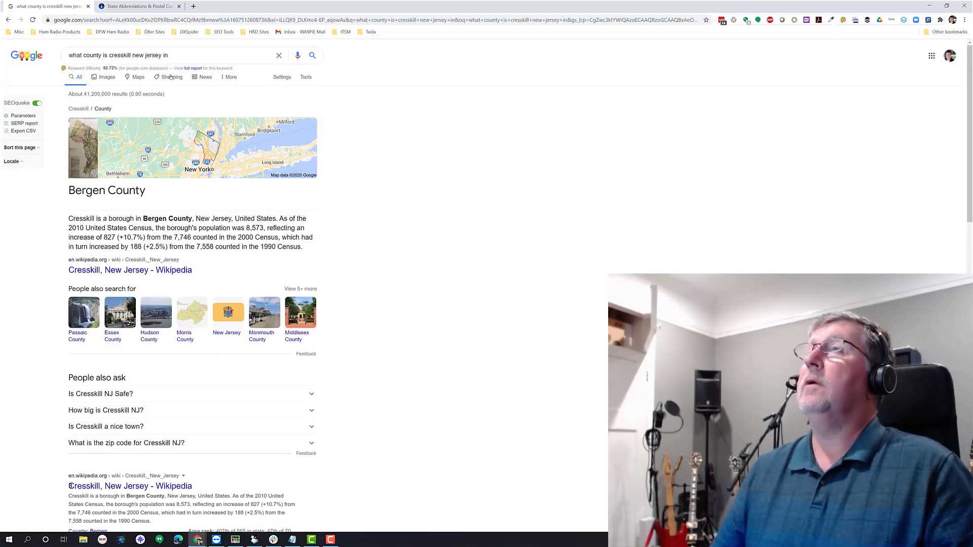
double_click(121, 56)
text(edison)
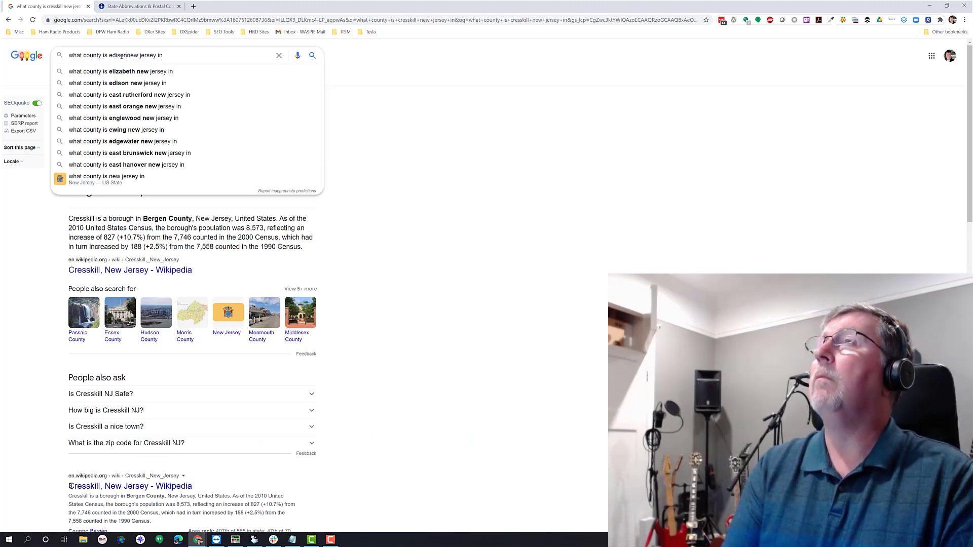
key(Return)
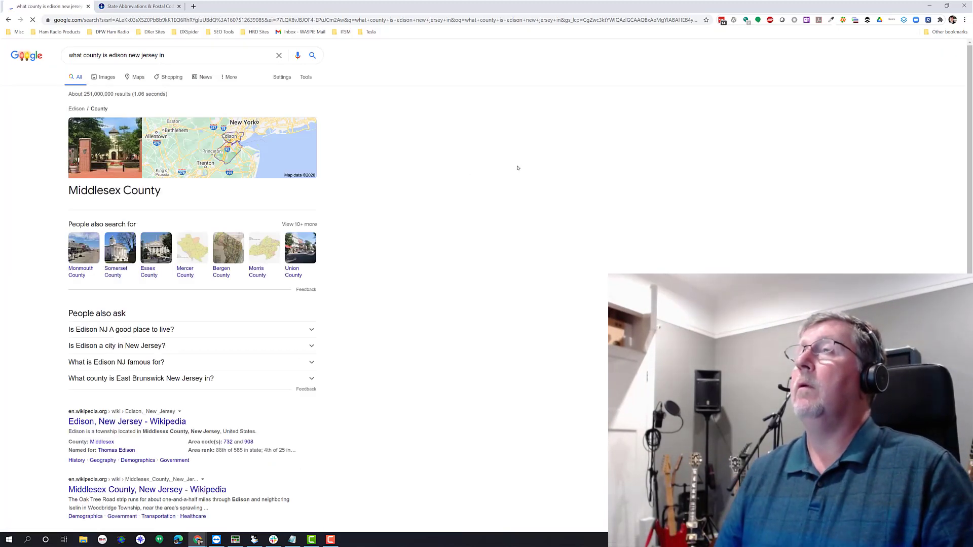
Return to HRD Logbook, set the 1/2/1976 Edison contact's county to Middlesex, and save the update
key(alt+Tab)
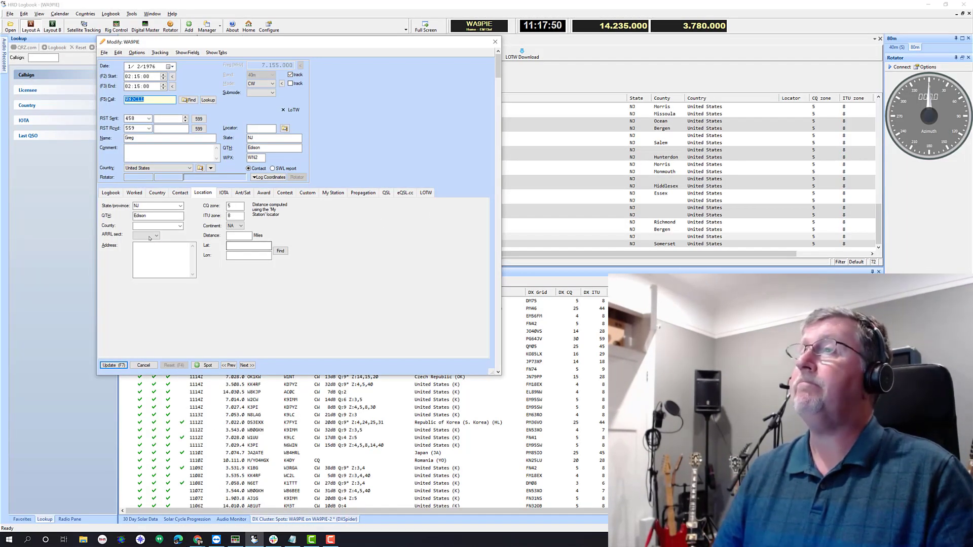
click(180, 226)
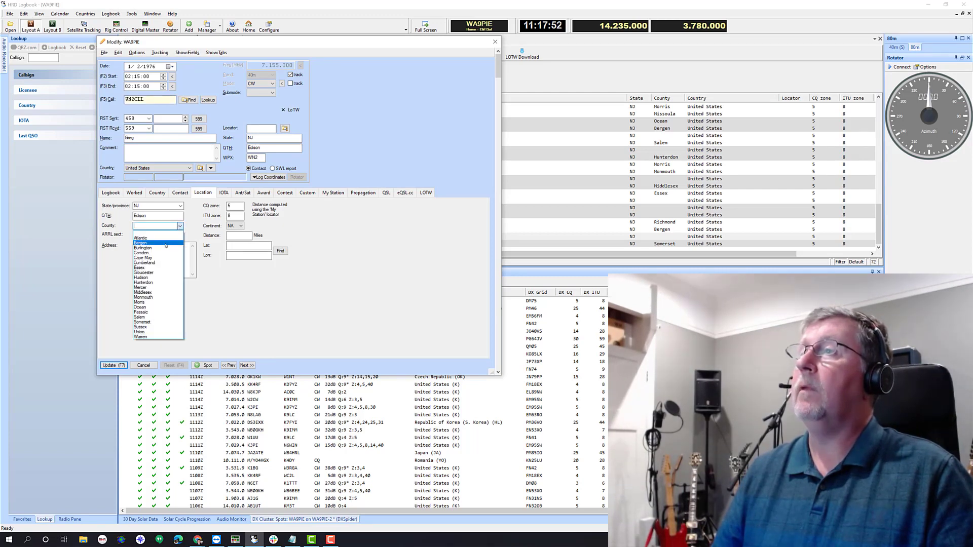
click(143, 292)
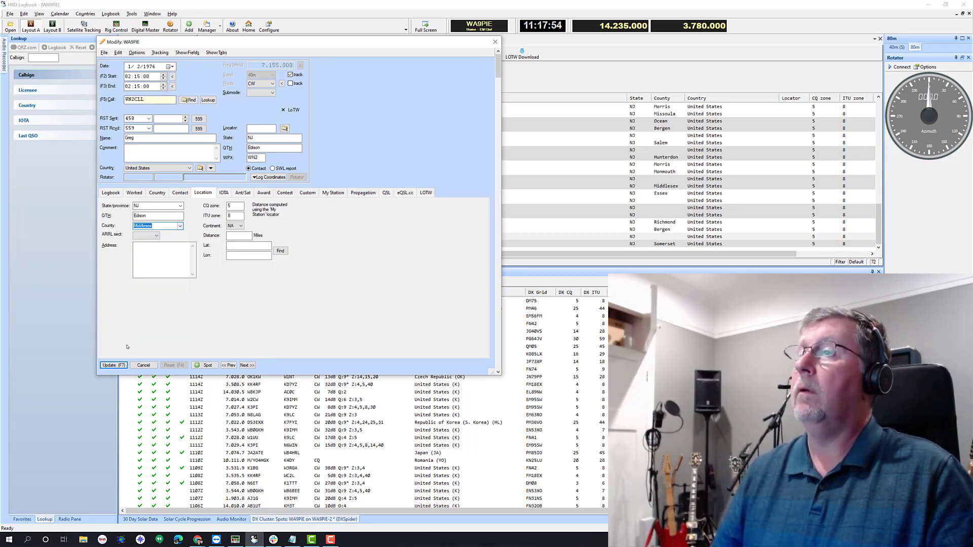
click(113, 366)
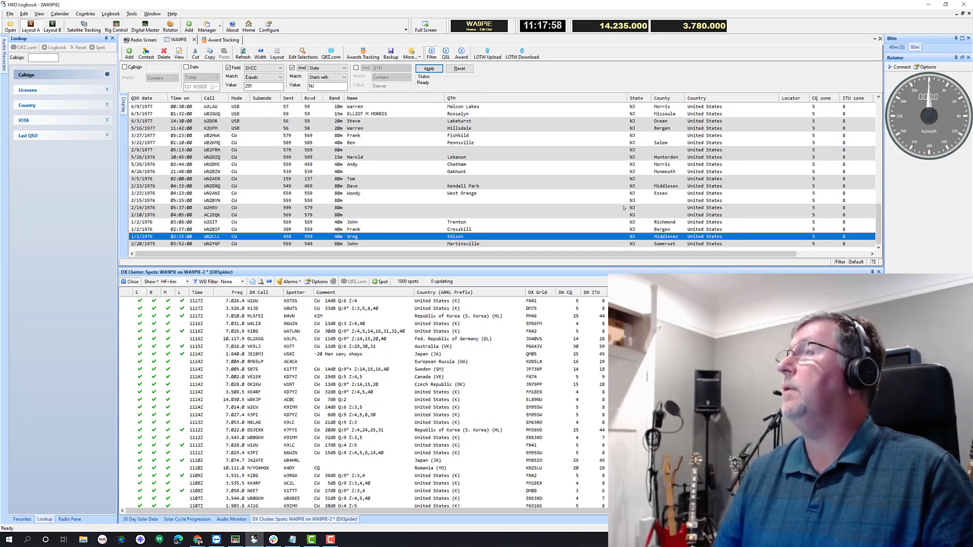
Look back through the New Jersey contacts and refresh the CQ USCA totals in Award Tracking
click(576, 193)
scroll(586, 189, up, 10)
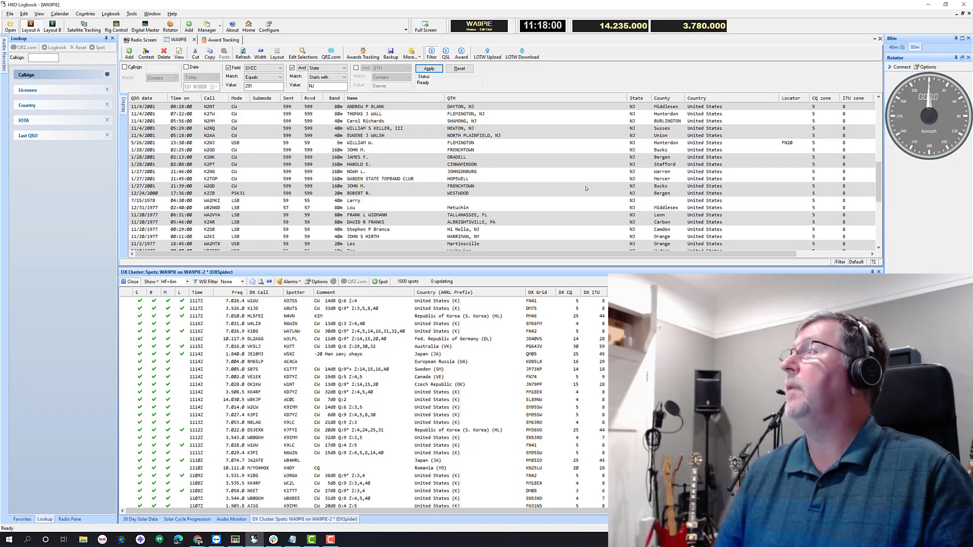
click(223, 40)
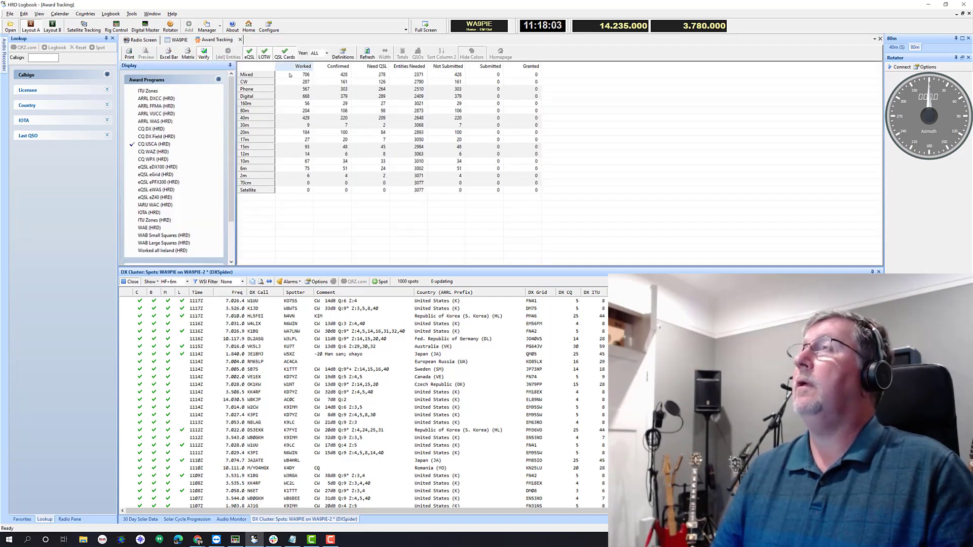
click(368, 56)
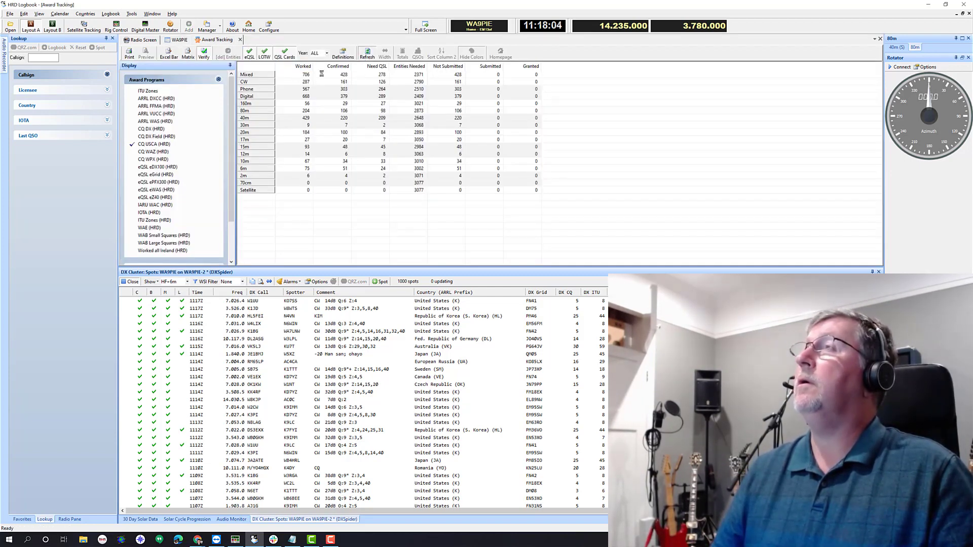